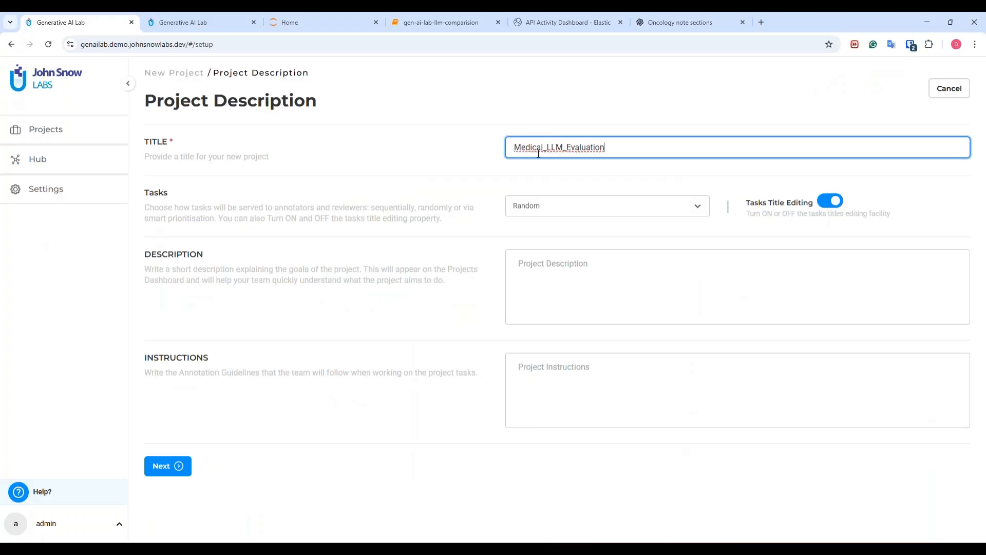
Paste the 'evaluating LLM responses for medical questions' description into the project and continue.
key(alt+Tab)
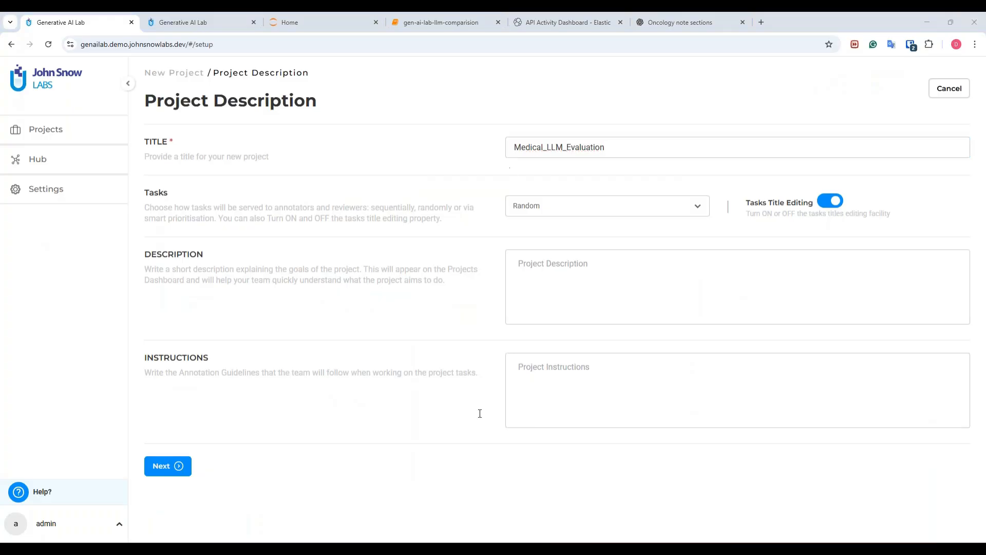
click(590, 298)
text(Evaluation of LLM responses for medical questions.)
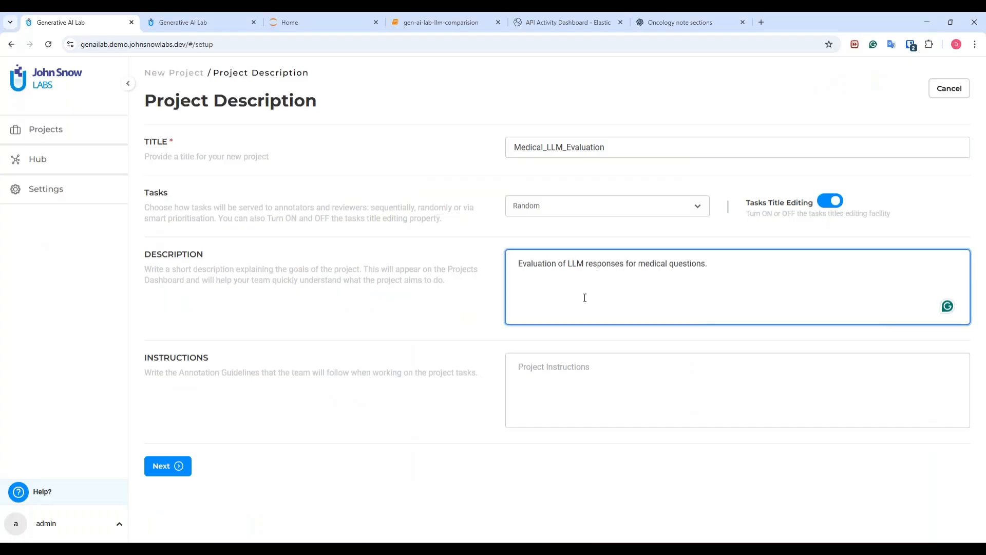
click(170, 466)
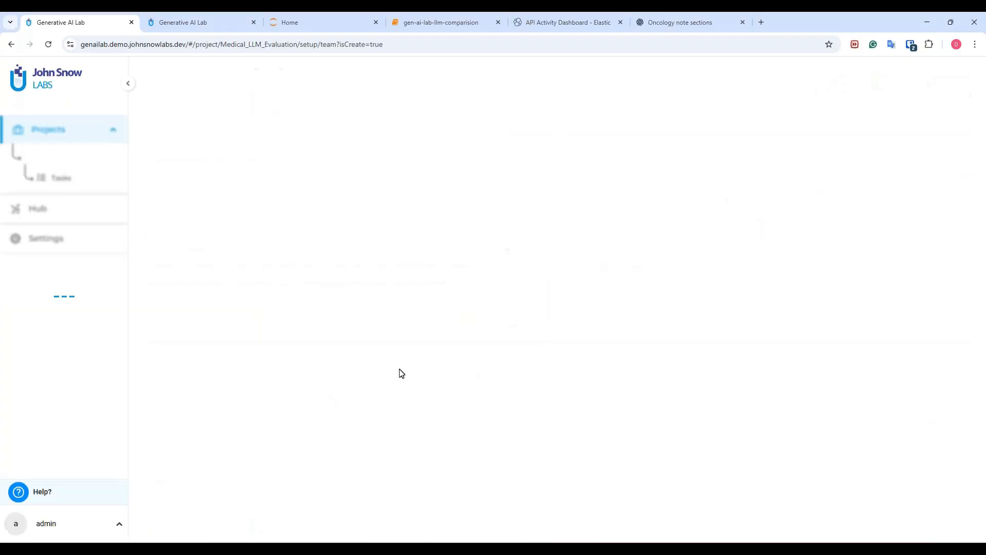
Apply the LLM Evaluation text template, confirming it overwrites the current configuration.
click(220, 481)
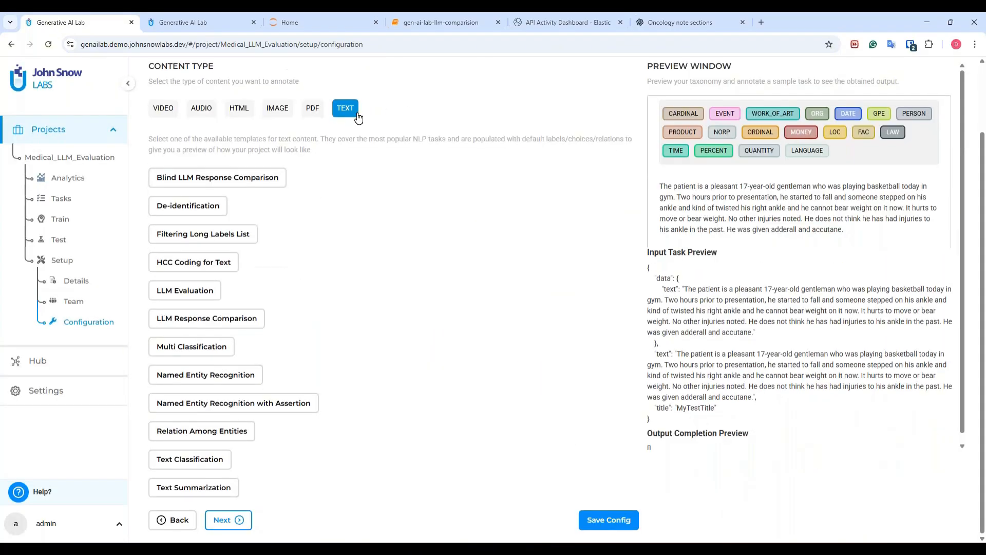
click(212, 291)
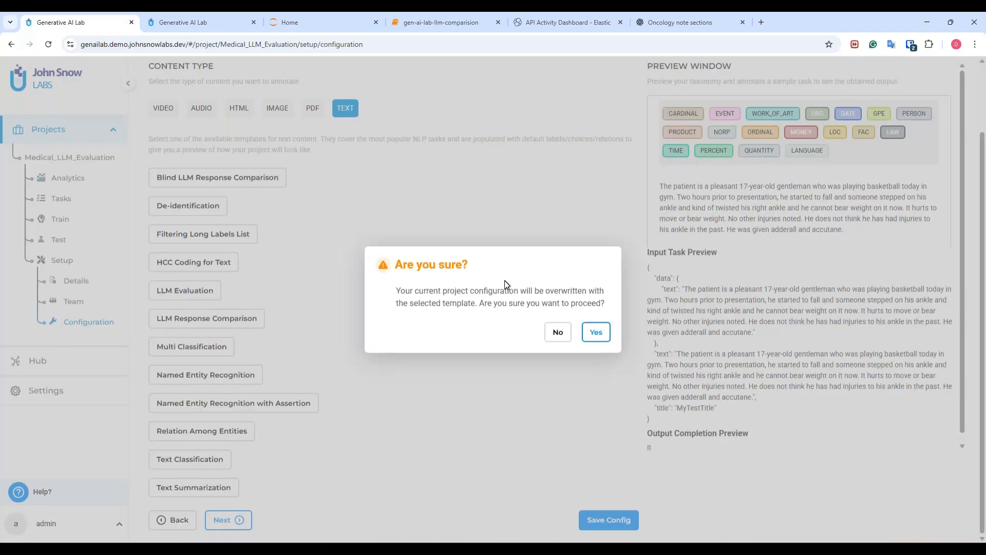
click(596, 332)
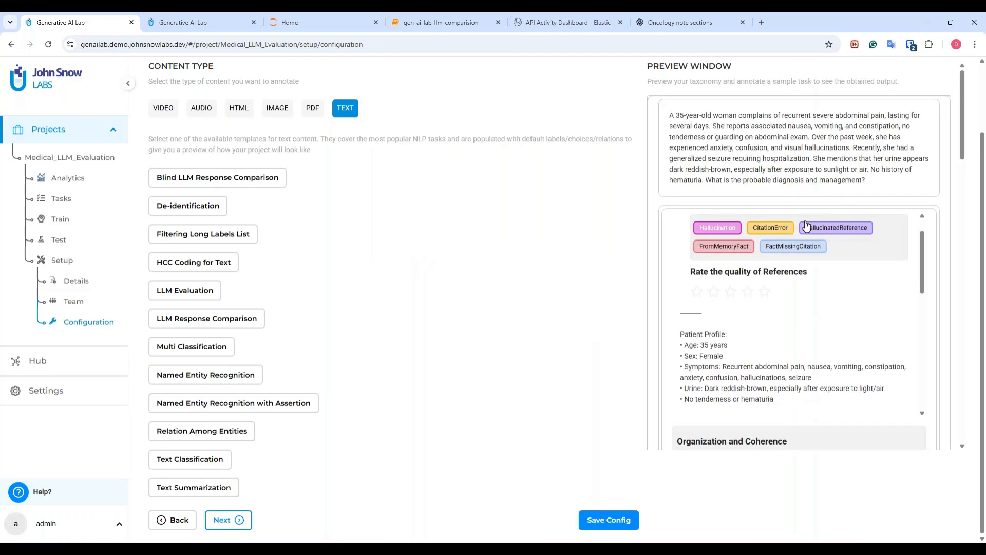
Scroll through the LLM Evaluation preview to review its five-point rating scales and comments box.
drag(923, 227, 922, 223)
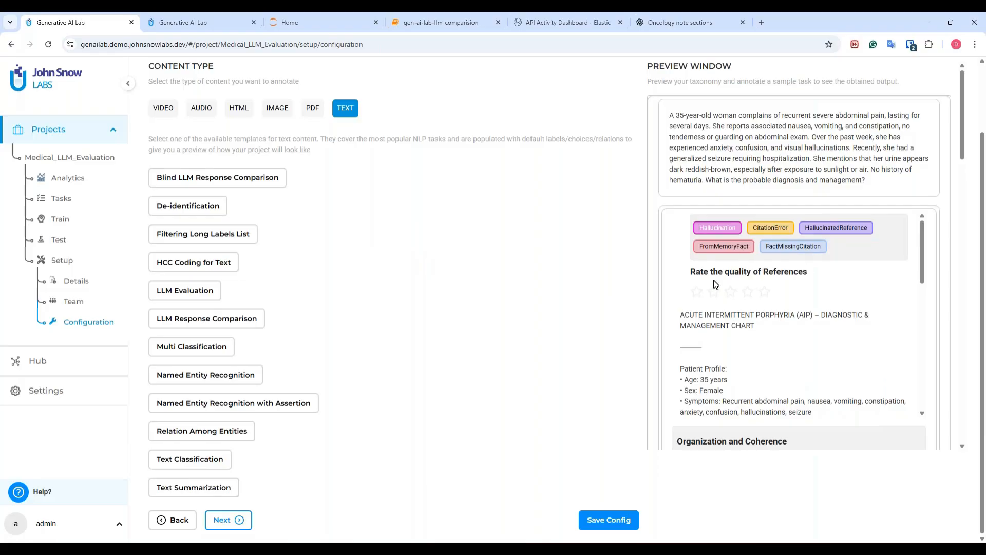
scroll(925, 251, down, 1)
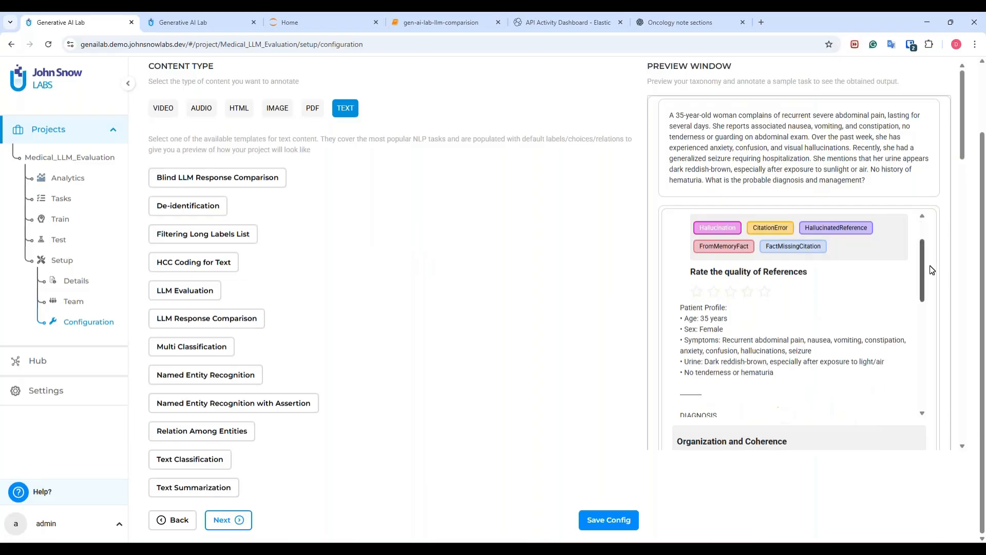
scroll(924, 251, up, 1)
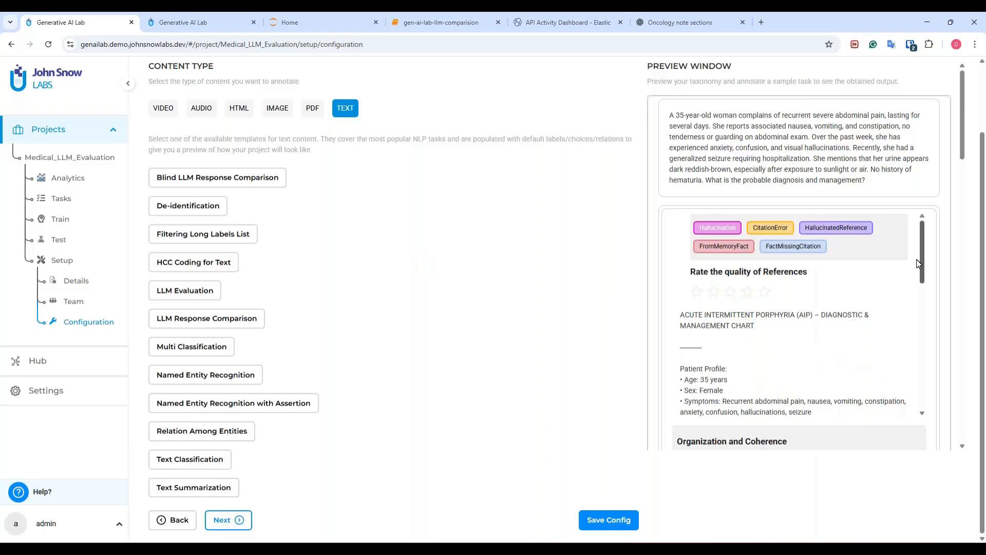
drag(923, 254, 940, 411)
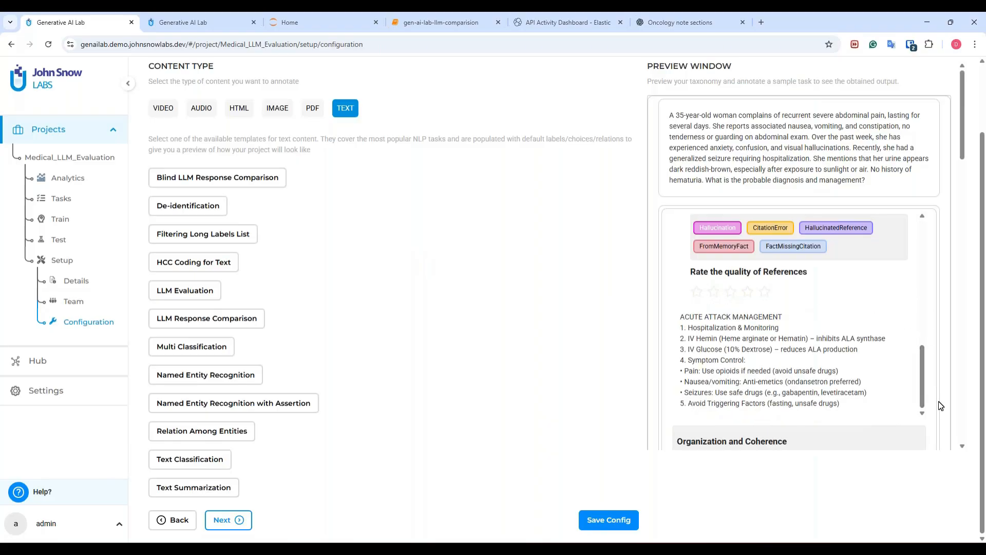
scroll(848, 421, down, 3)
scroll(666, 318, down, 3)
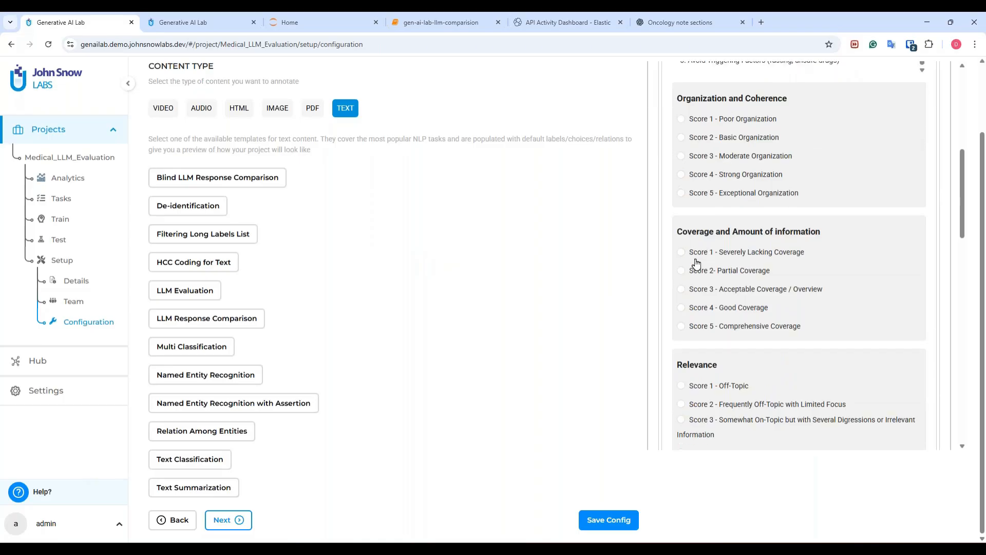
scroll(696, 267, down, 4)
scroll(736, 319, down, 3)
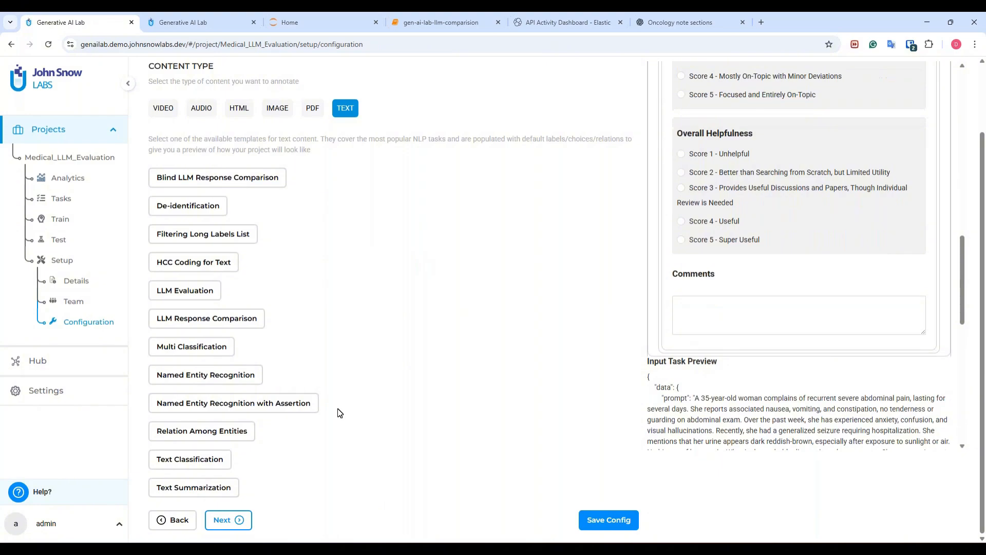
Save the LLM Evaluation configuration and advance to the LLM response provider step.
click(594, 520)
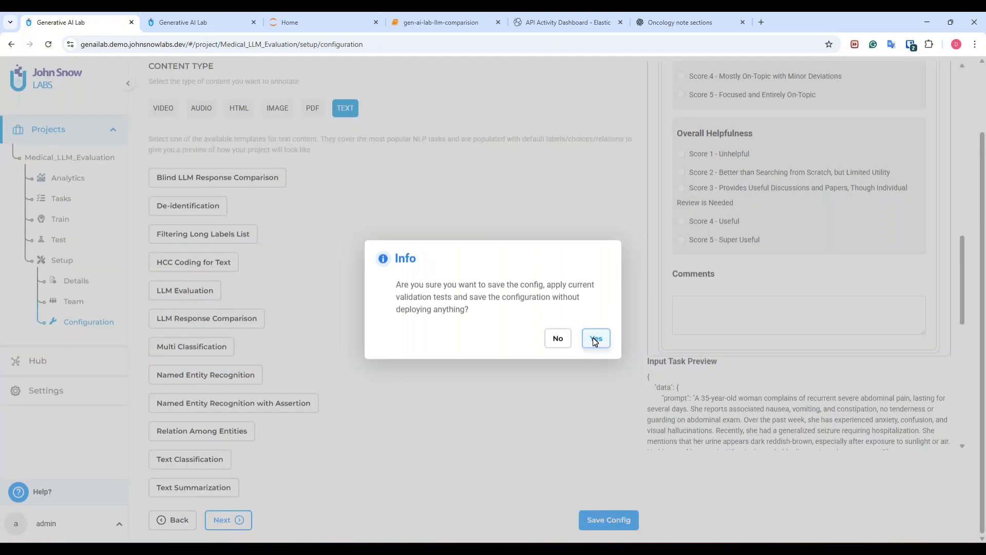
click(592, 338)
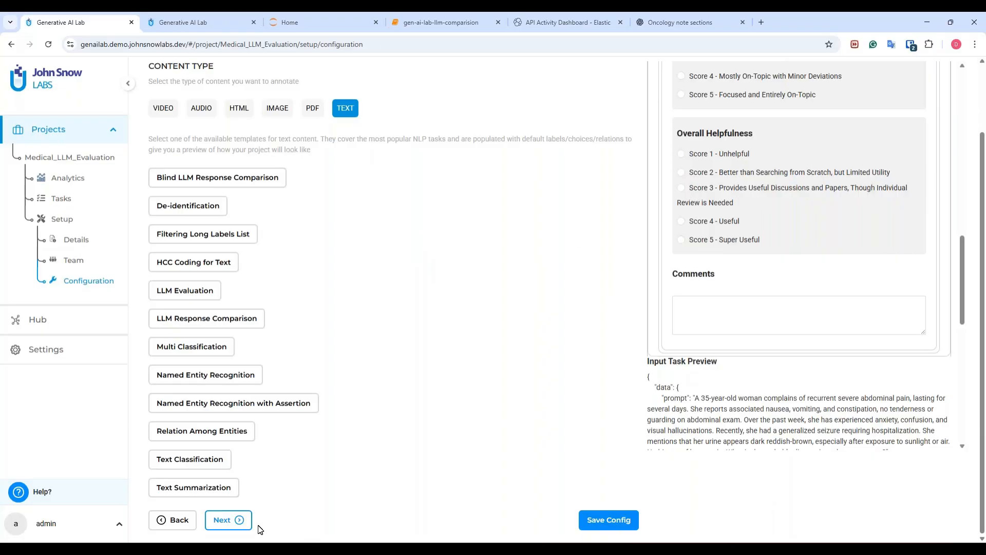
click(236, 519)
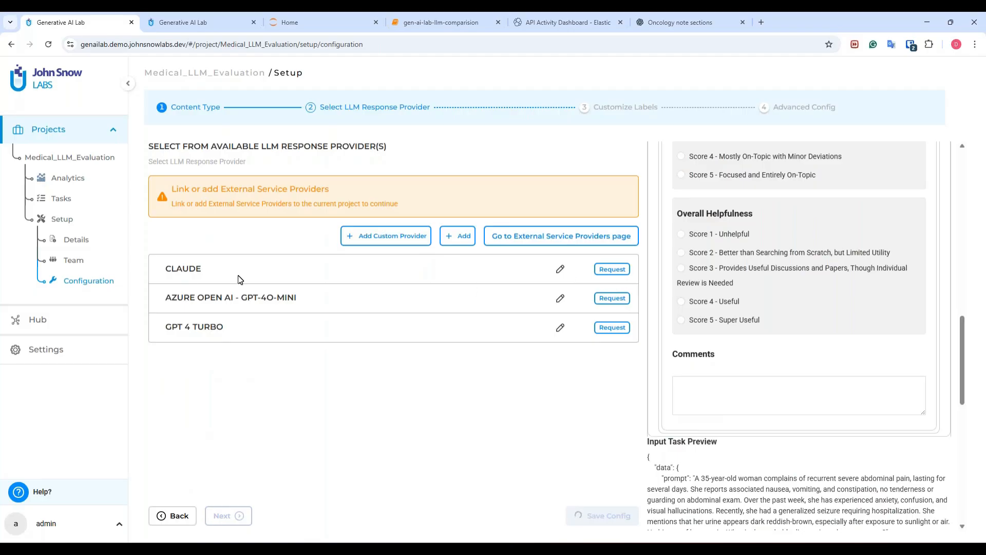
Request Claude, approve the request under Request Center's LLM Request list, and return to setup.
click(606, 268)
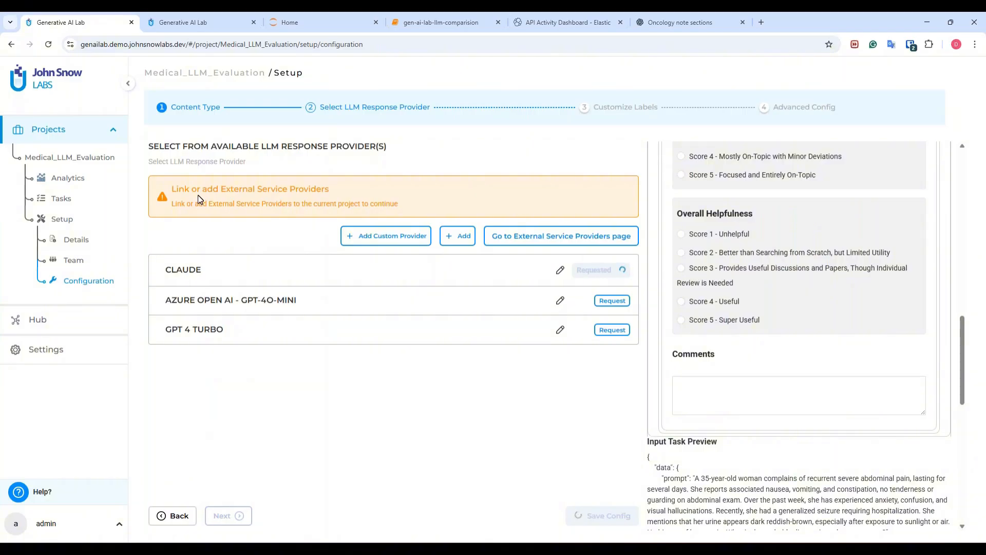
click(194, 18)
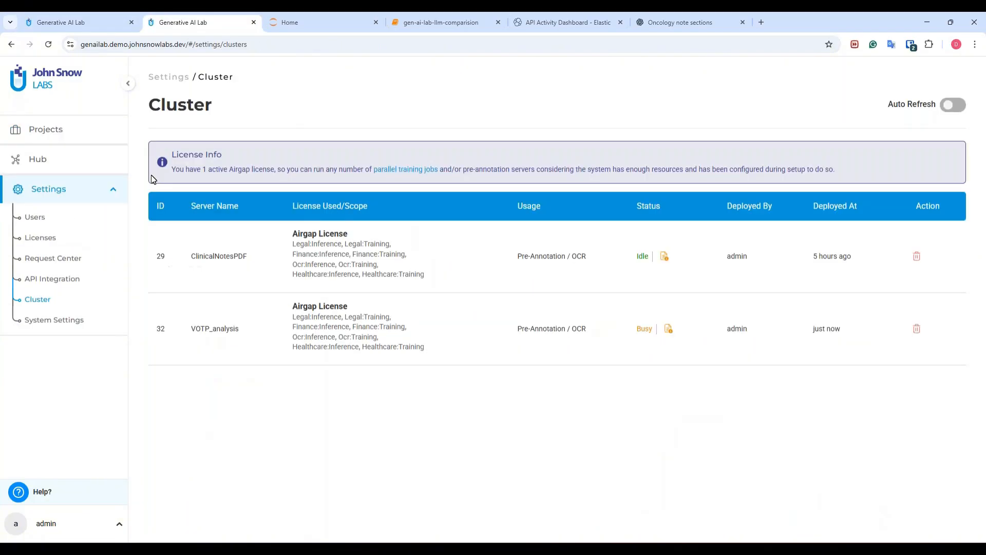
click(50, 258)
click(771, 108)
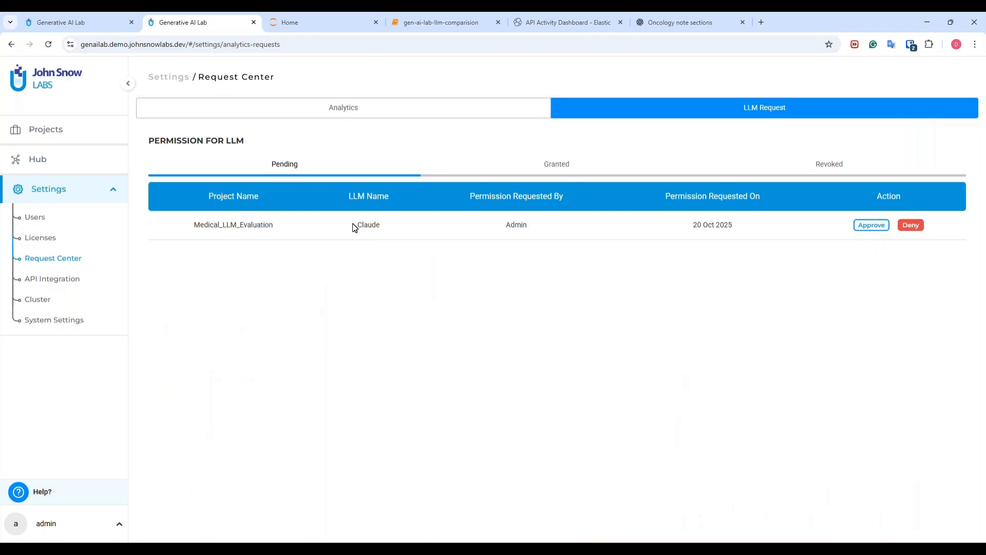
click(863, 228)
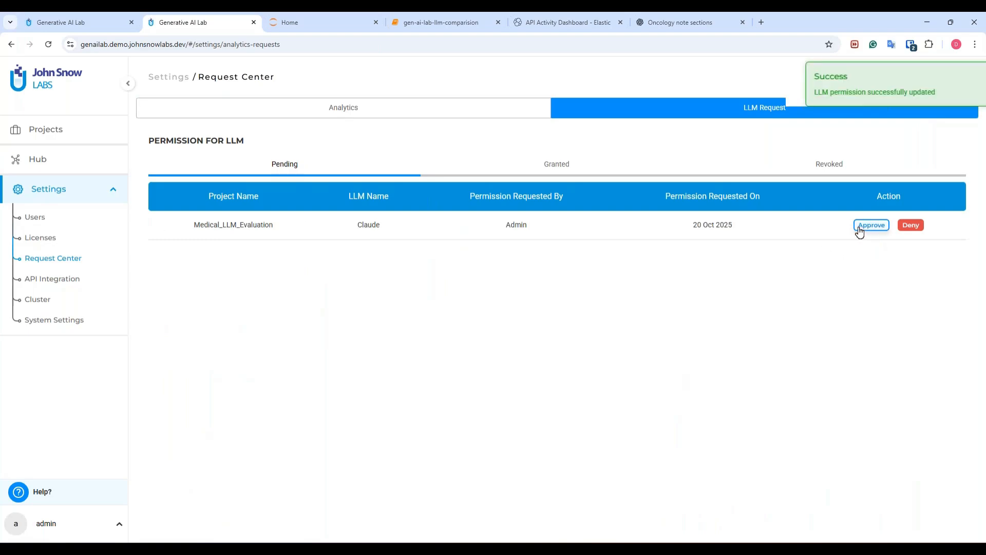
click(125, 17)
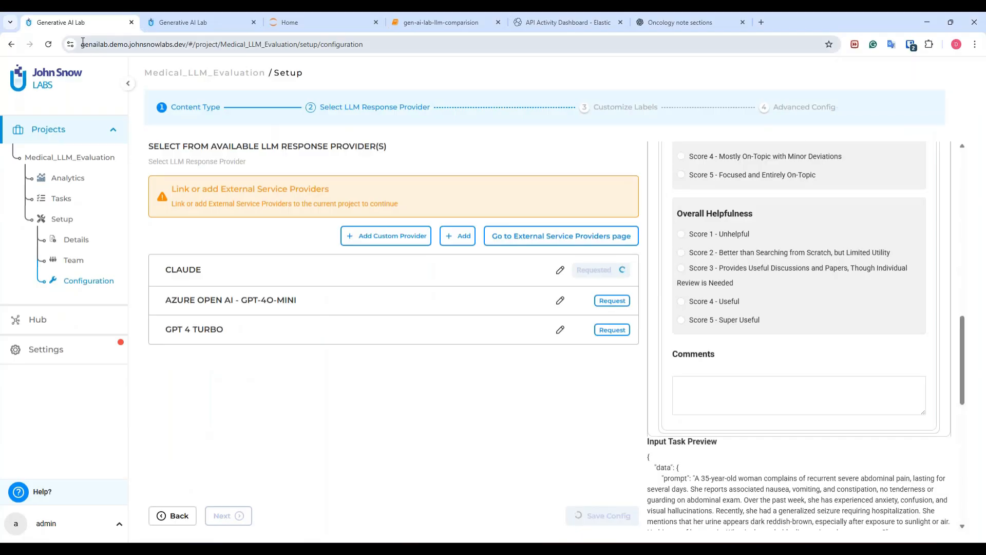
Reload the setup page, tick Claude as response provider, and continue to Customize Labels.
click(49, 45)
click(548, 112)
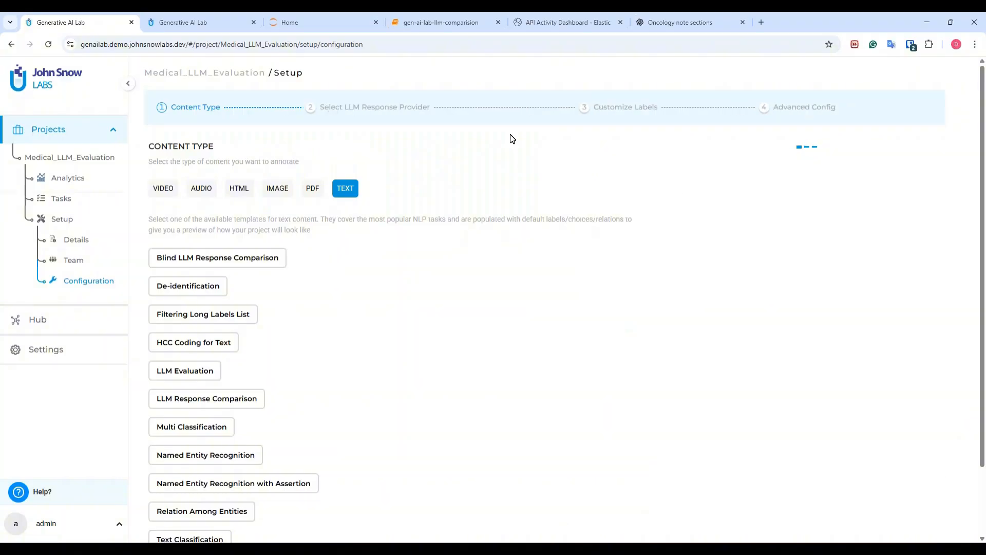
click(396, 112)
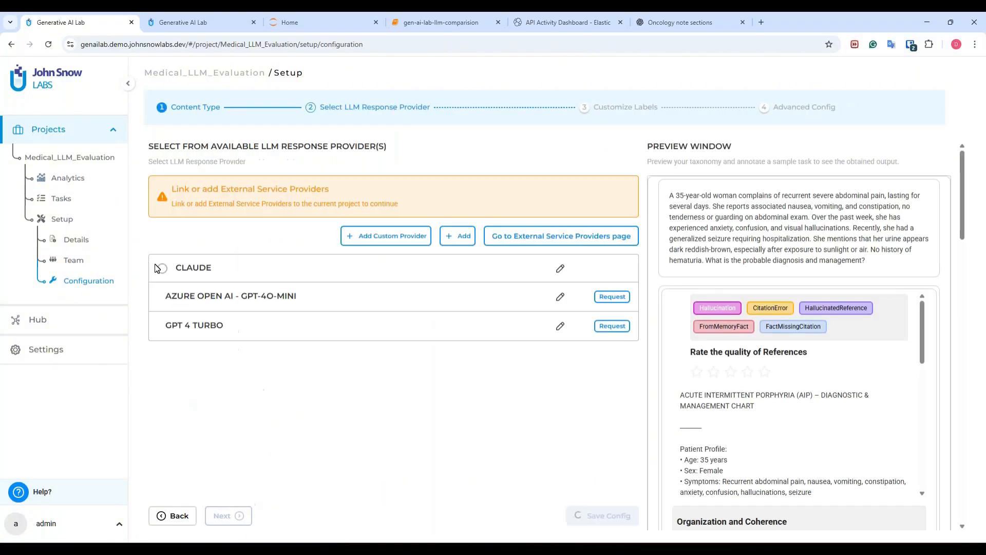
click(161, 268)
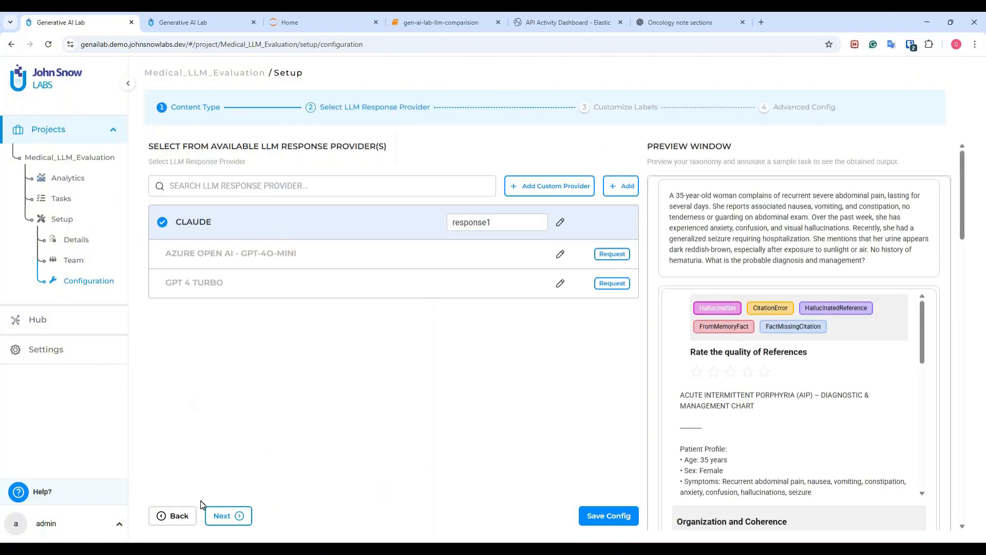
click(230, 515)
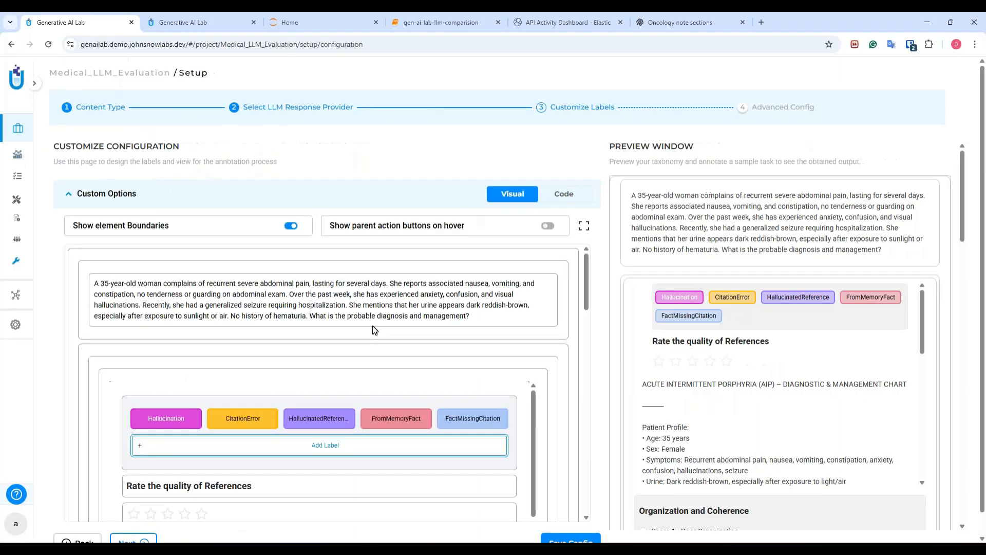
Delete the CitationError, HallucinatedReference, FromMemoryFact and FactMissingCitation labels, leaving only Hallucination.
scroll(368, 321, down, 2)
scroll(384, 327, down, 2)
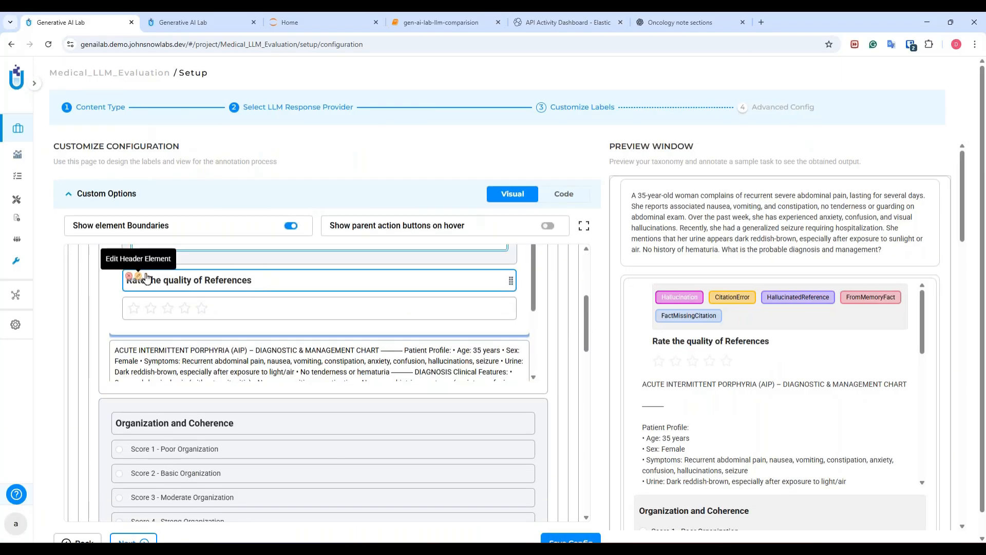
drag(585, 306, 594, 264)
scroll(322, 319, down, 2)
mouse_move(226, 293)
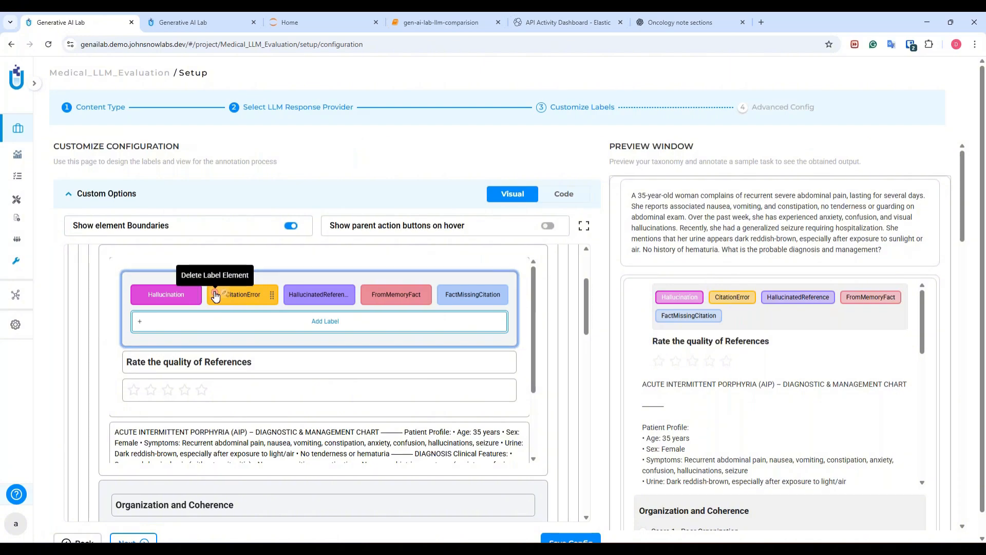
click(215, 295)
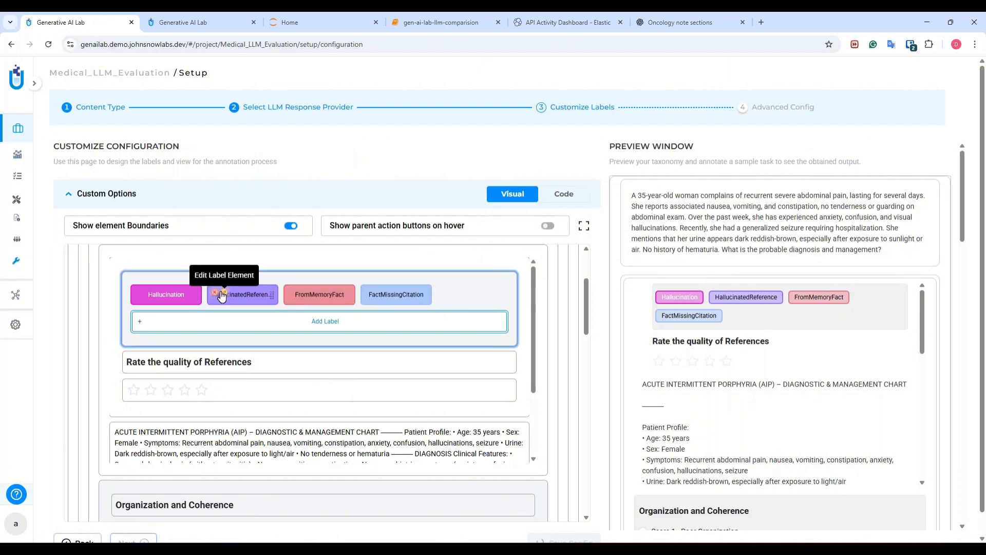
click(216, 293)
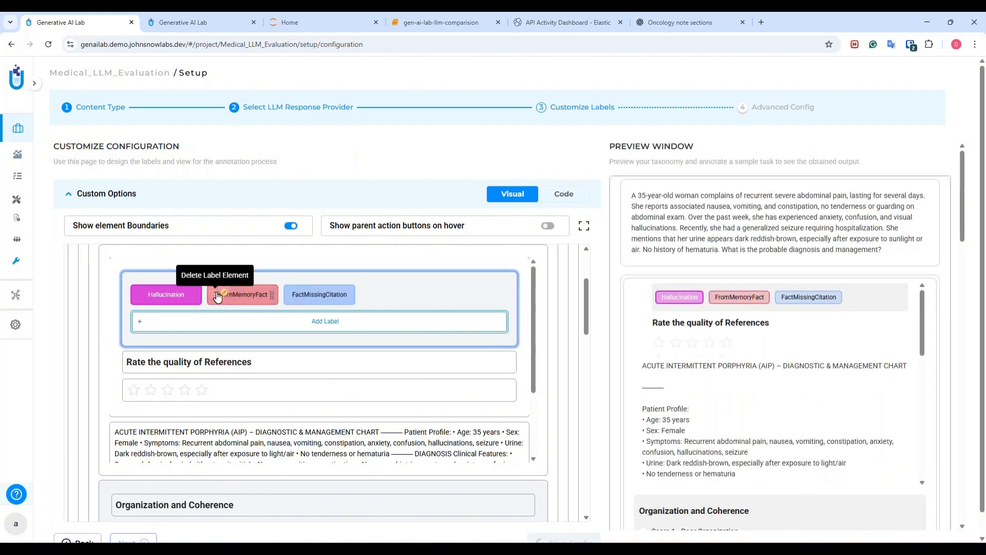
click(215, 293)
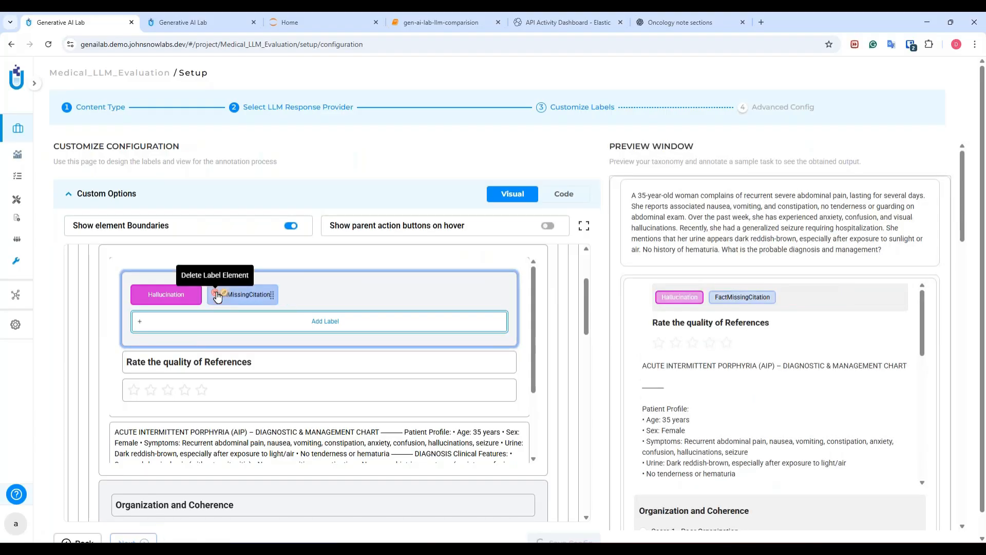
click(217, 295)
Change the rating header to 'Rate the quality of the response' and save it.
scroll(282, 334, down, 3)
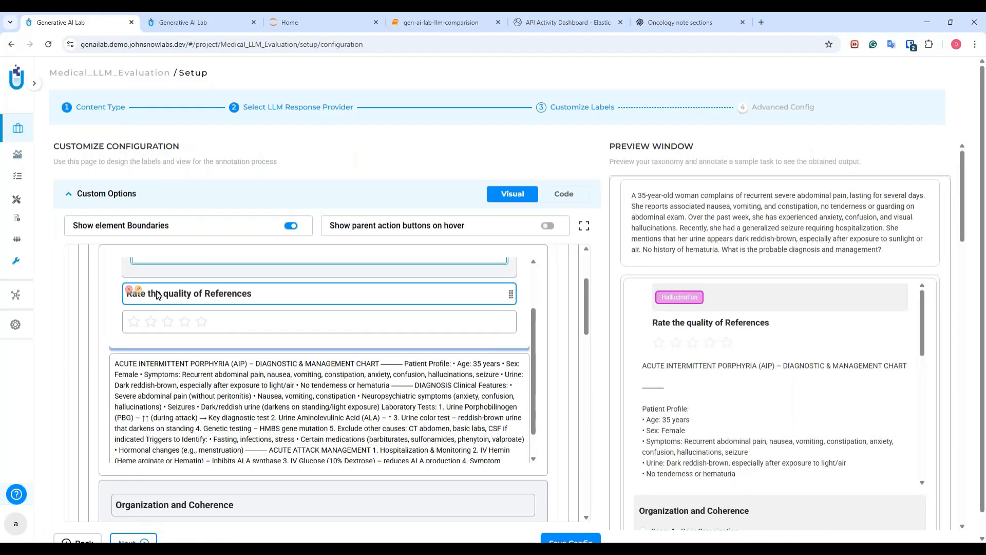
click(138, 290)
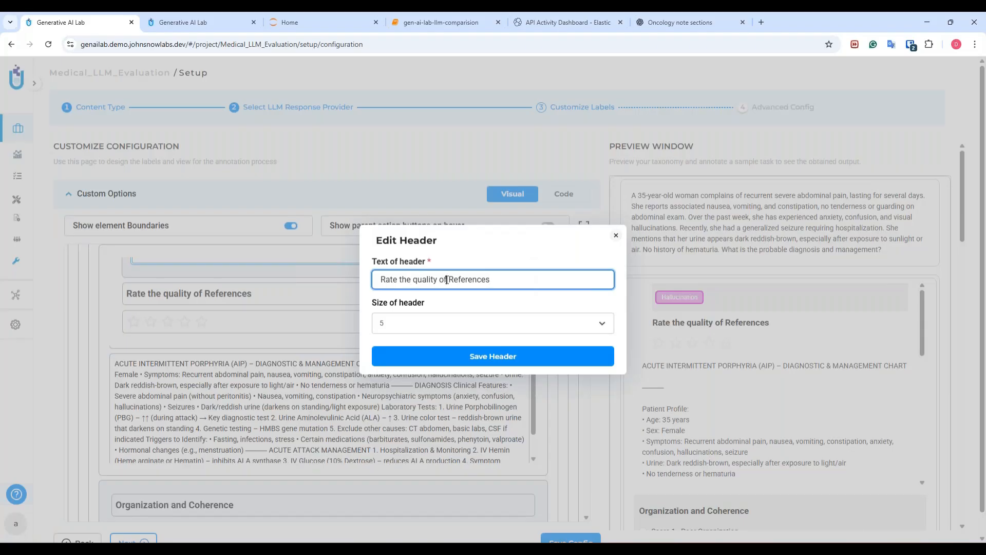
drag(446, 280, 529, 286)
text(the respons)
click(429, 357)
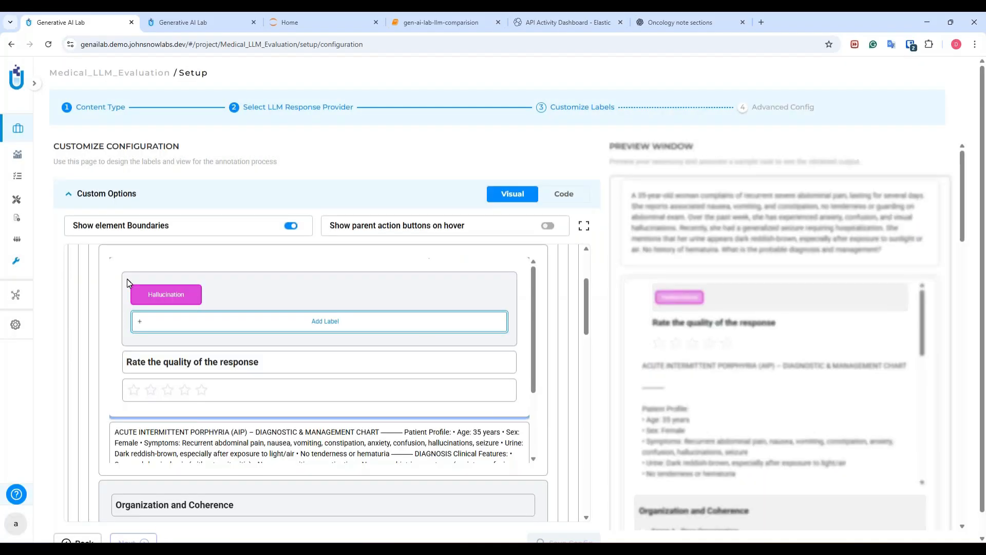
Save the customized label configuration and open the project's empty Tasks page.
scroll(228, 378, down, 2)
scroll(197, 364, down, 5)
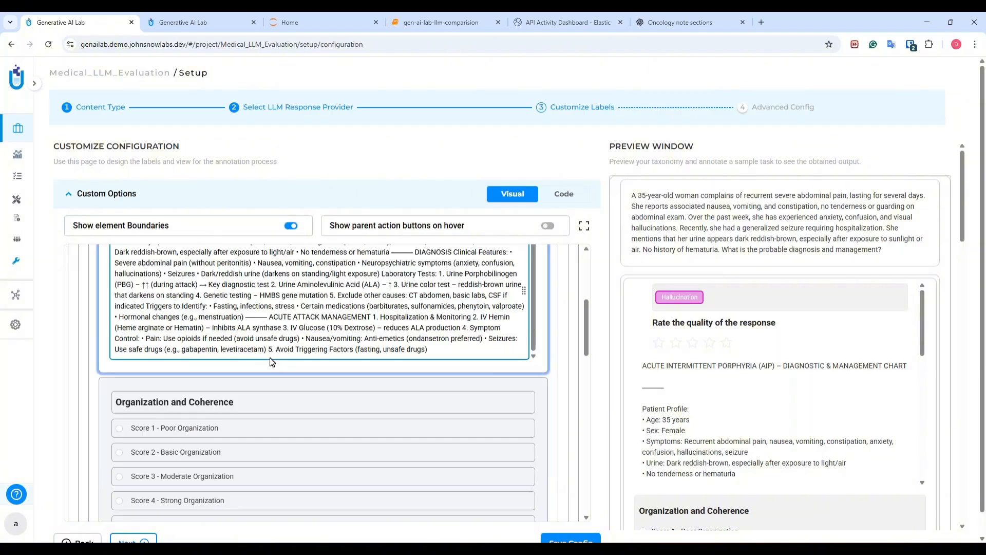
scroll(166, 349, down, 6)
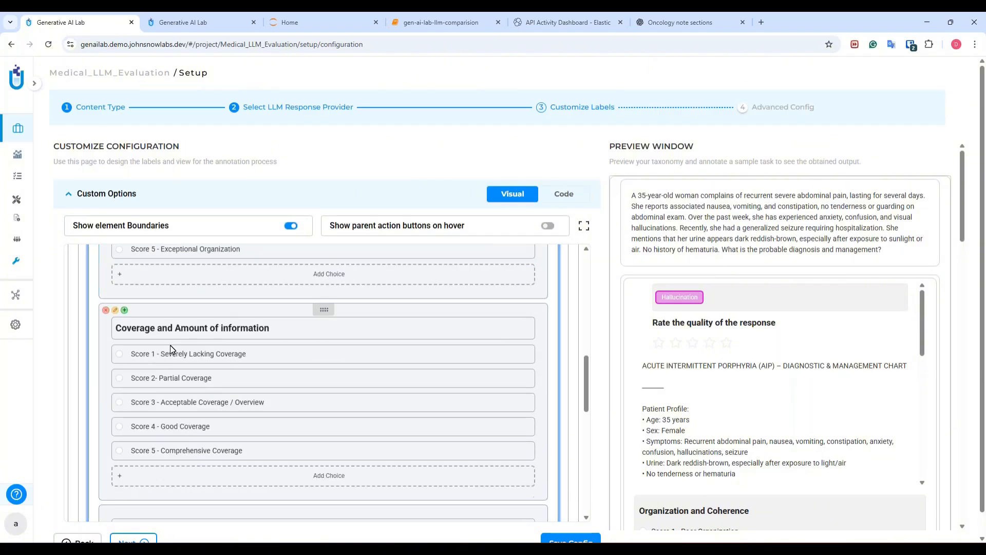
scroll(190, 385, down, 5)
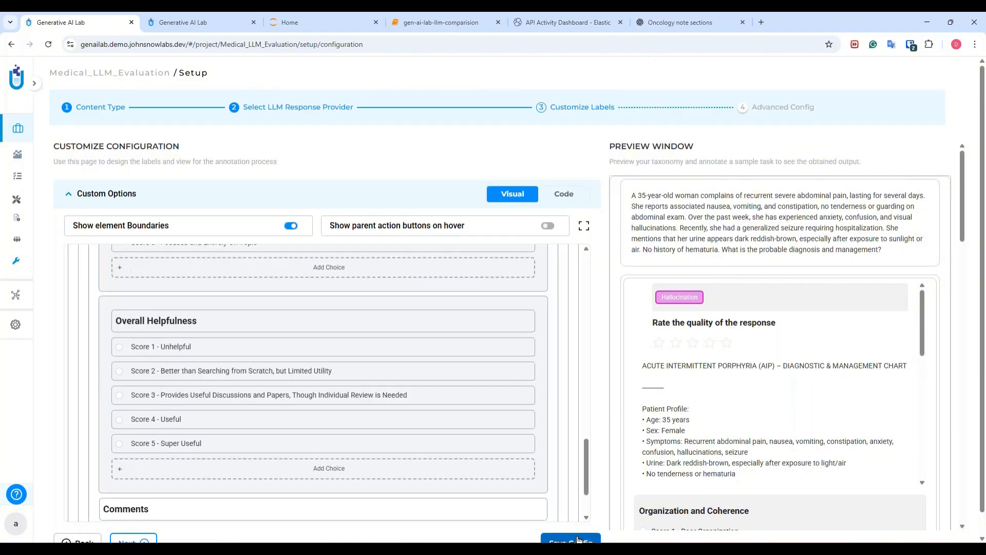
scroll(569, 524, down, 1)
click(569, 522)
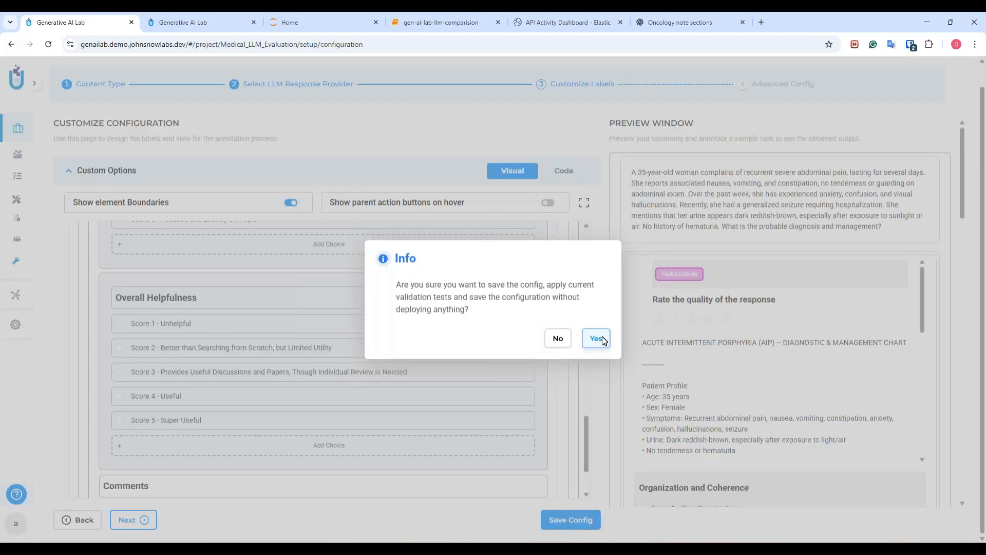
click(603, 340)
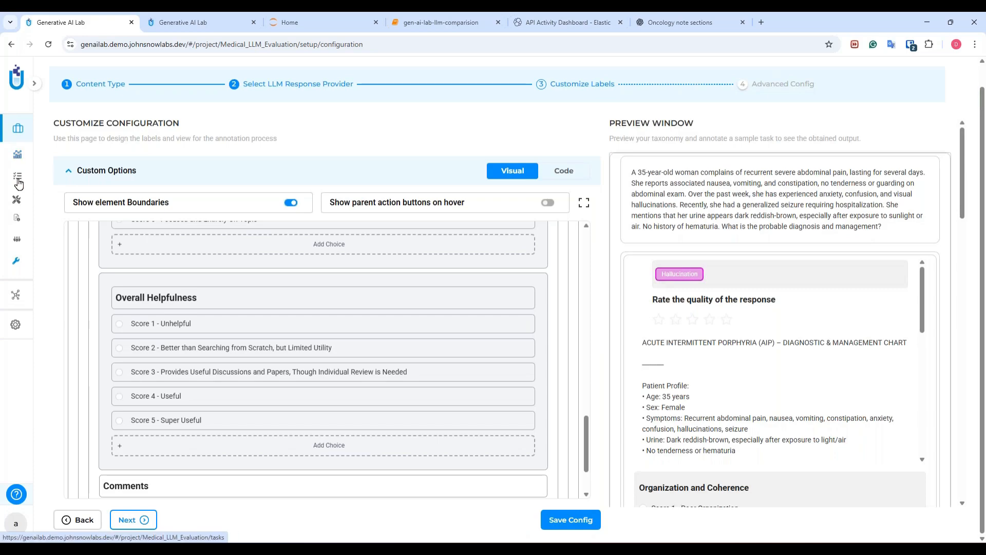
click(60, 200)
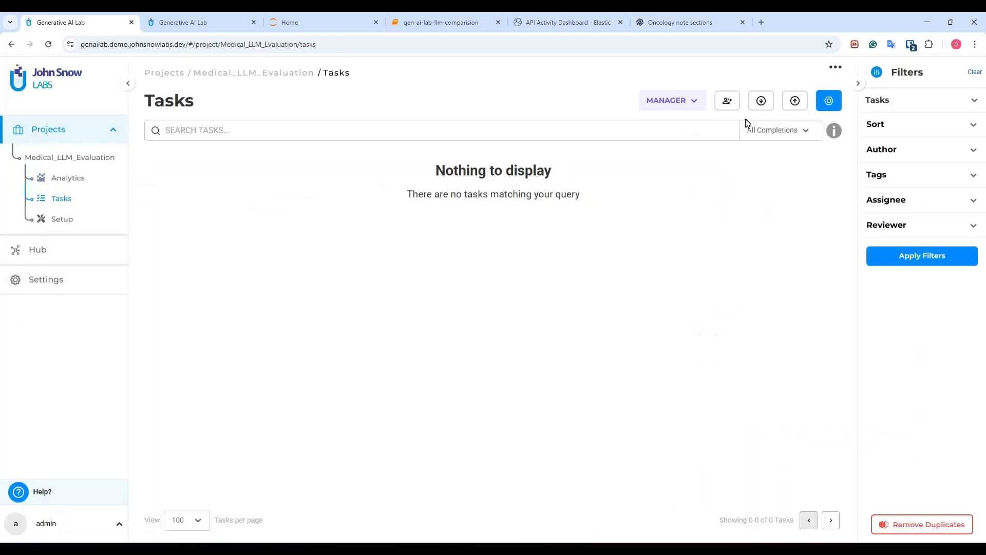
Import 10_prompt_examples.csv from the LLM Evaluation folder and view the ten new tasks.
click(763, 101)
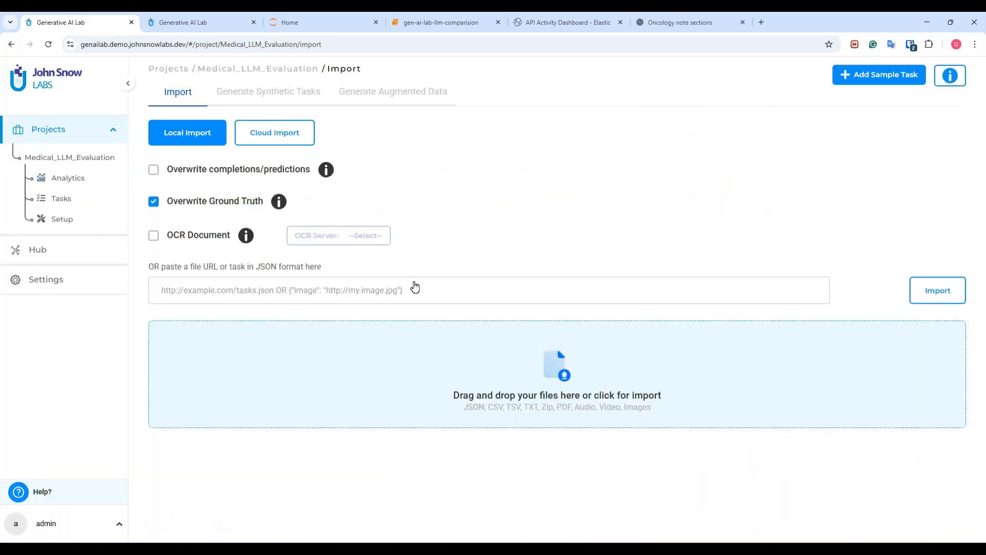
click(413, 341)
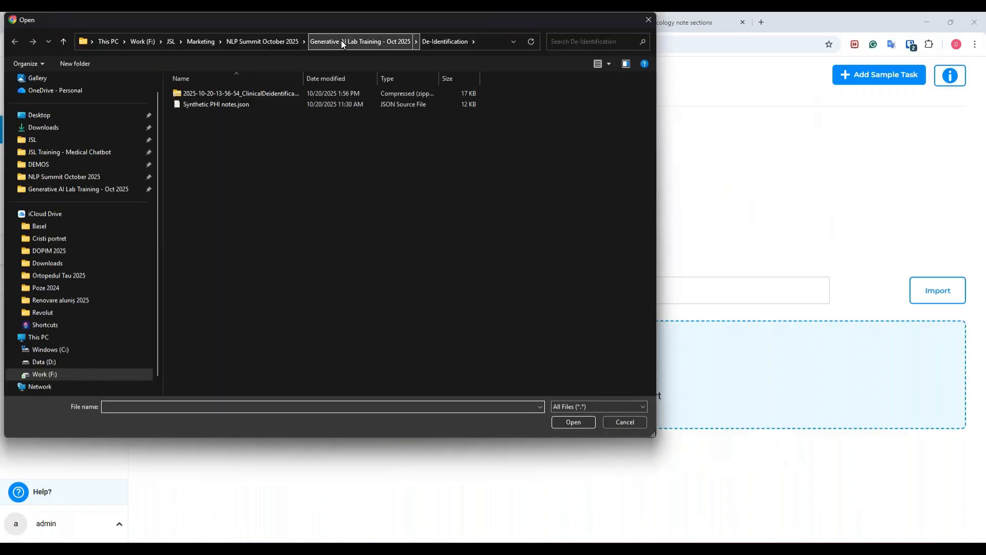
click(341, 41)
double_click(214, 127)
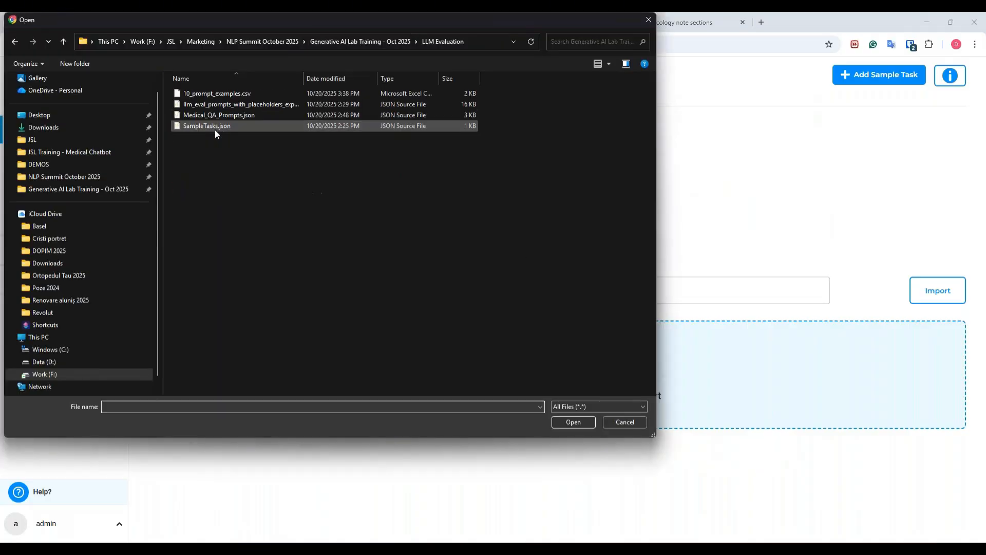
click(219, 98)
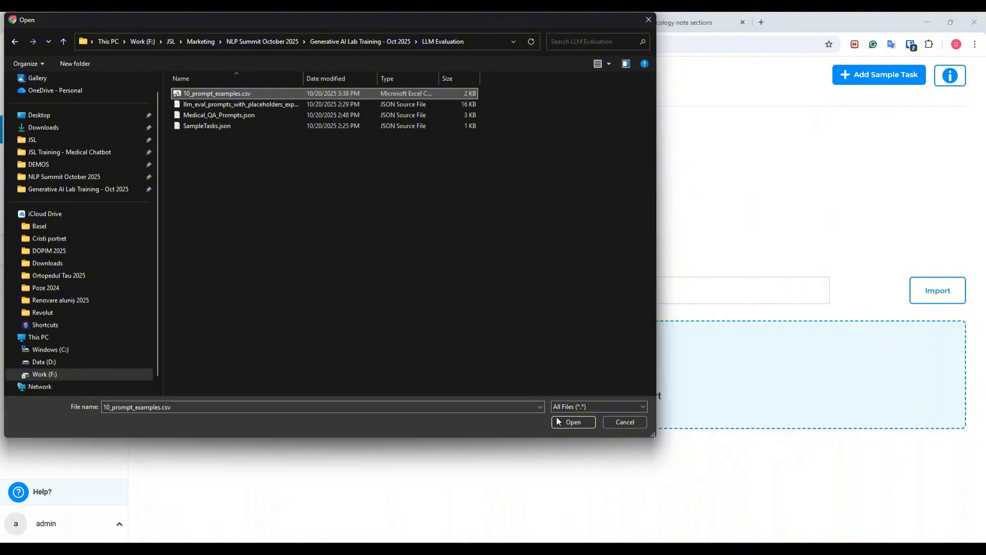
click(573, 421)
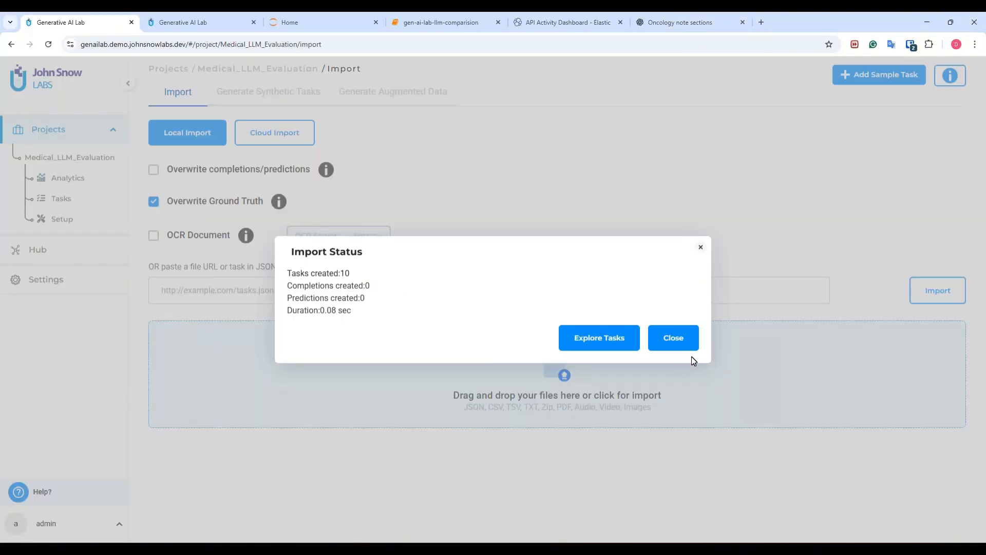
click(621, 340)
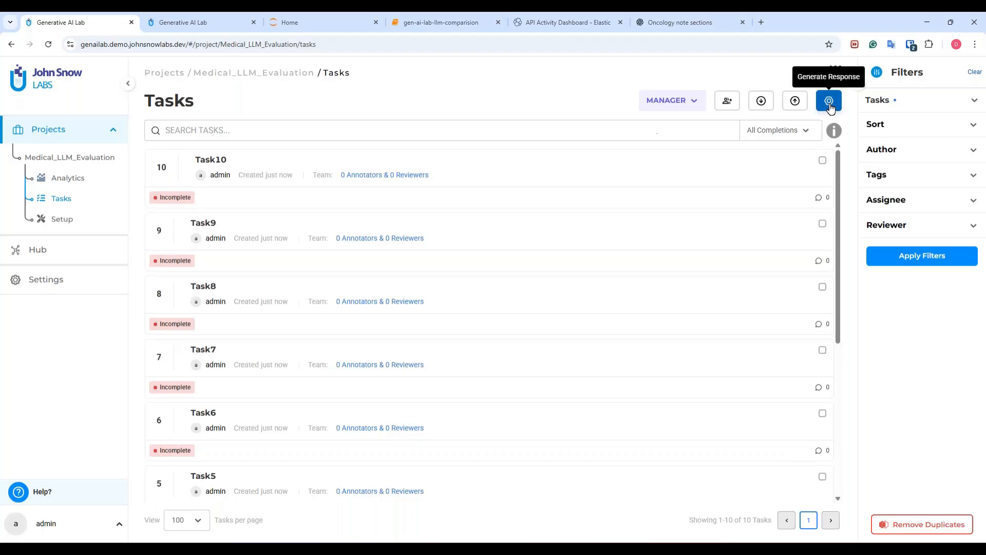
click(214, 161)
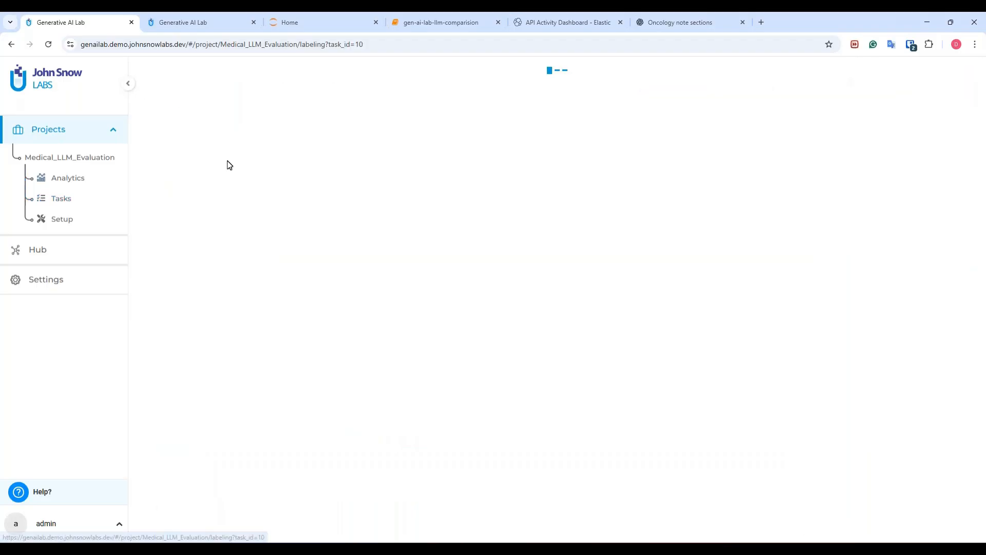
drag(170, 130, 147, 126)
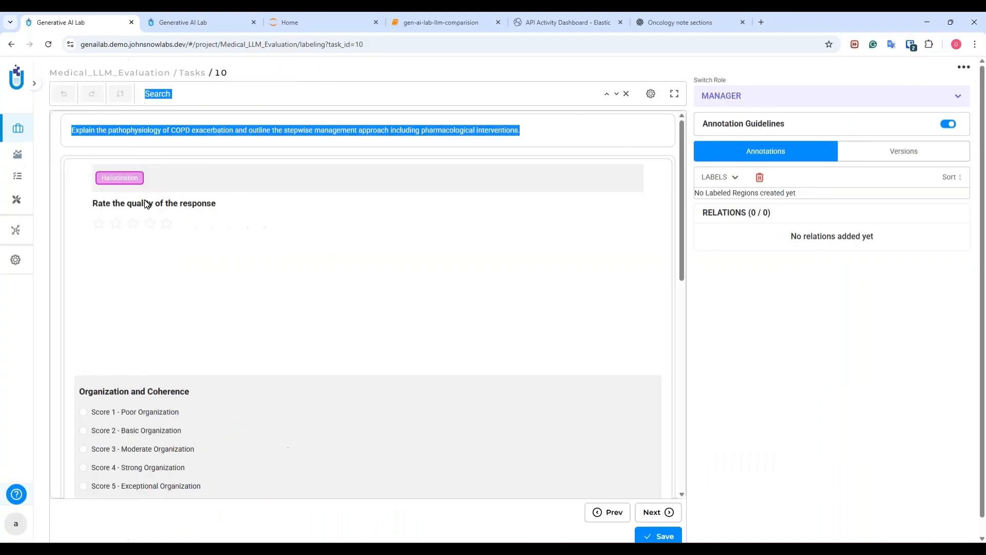
click(135, 246)
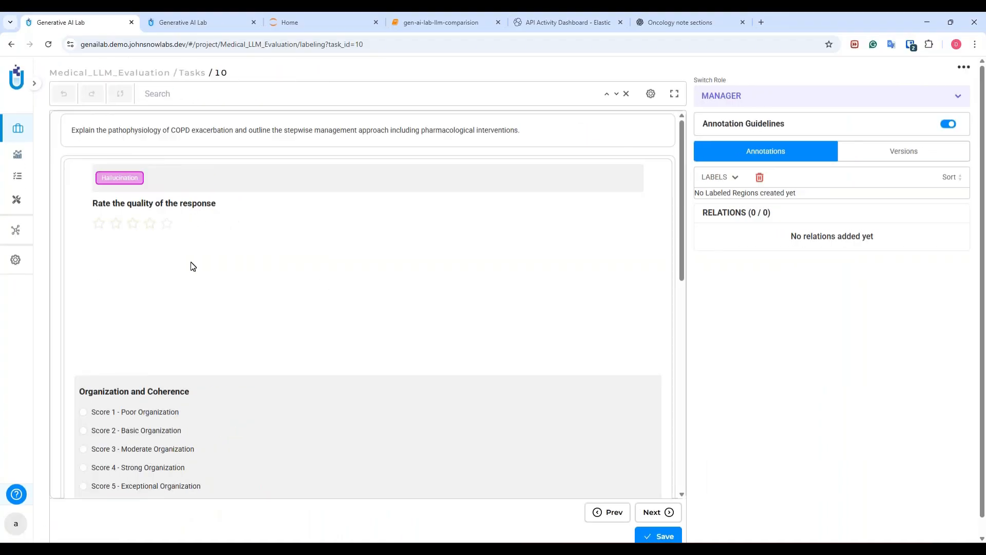
scroll(199, 253, down, 2)
scroll(199, 253, up, 2)
click(192, 73)
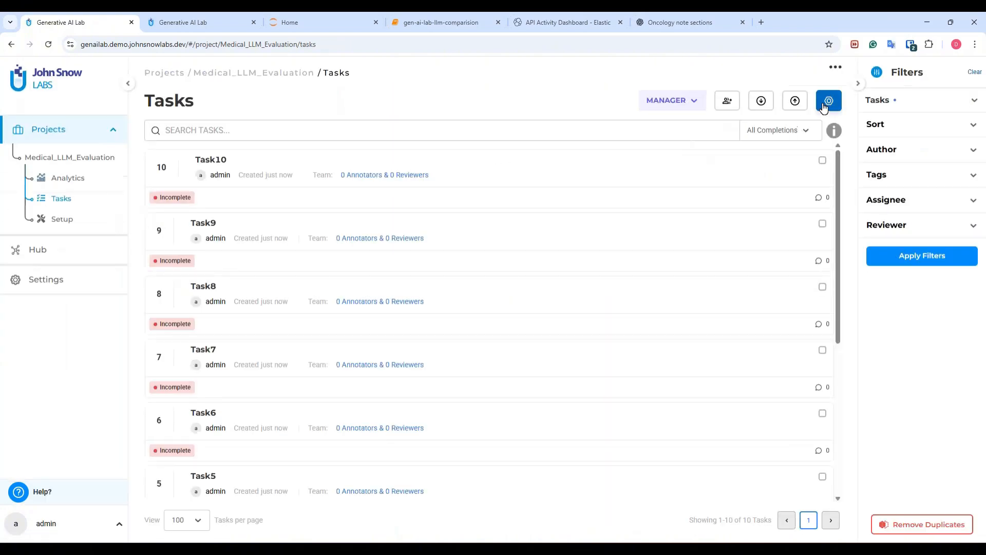
Via Generate Response's setup link, re-save the configuration with Claude as provider, then return to Tasks.
click(828, 102)
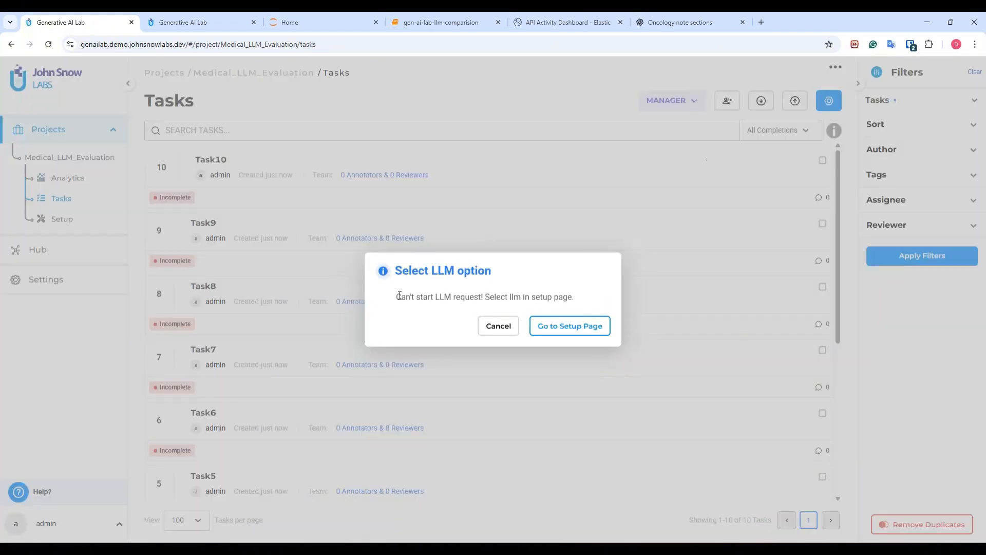
click(541, 323)
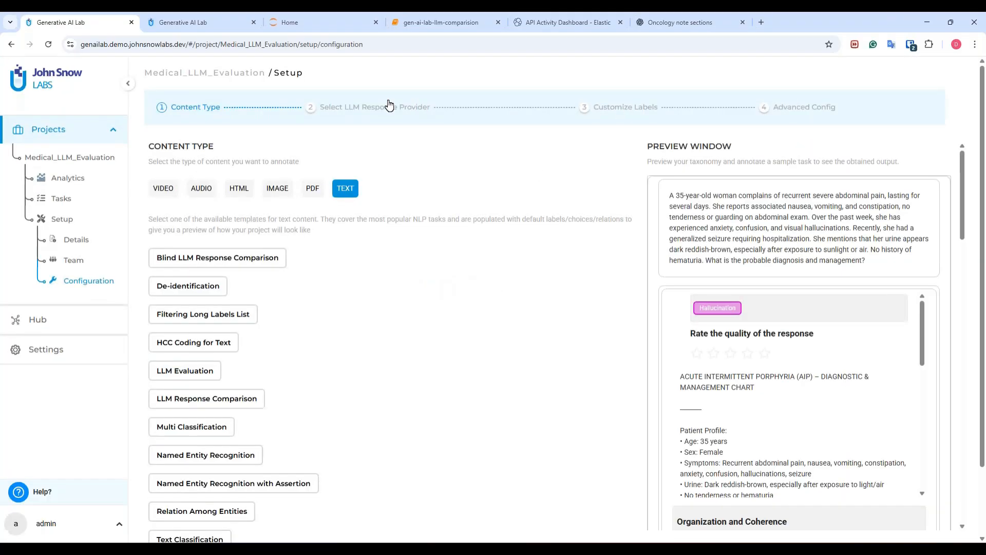
click(415, 113)
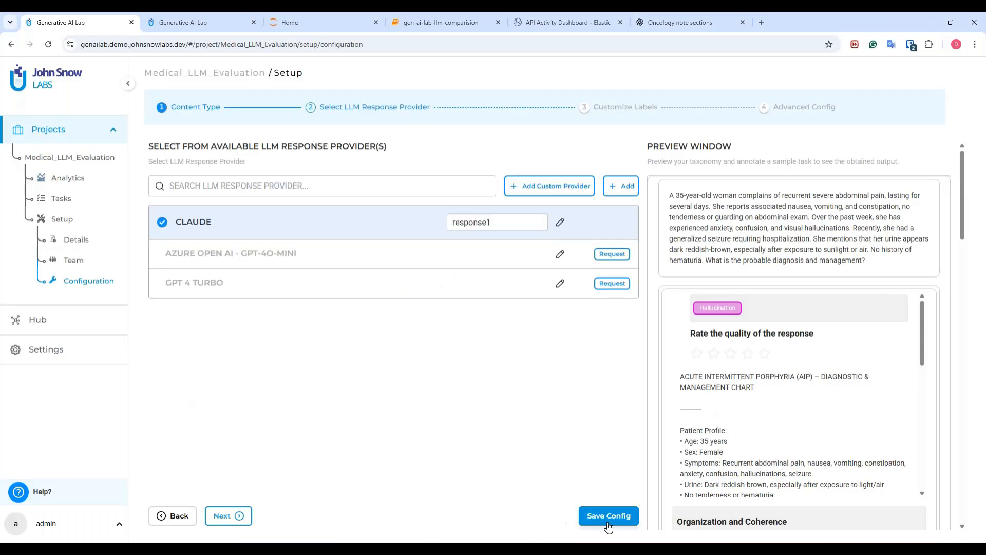
click(609, 524)
click(597, 337)
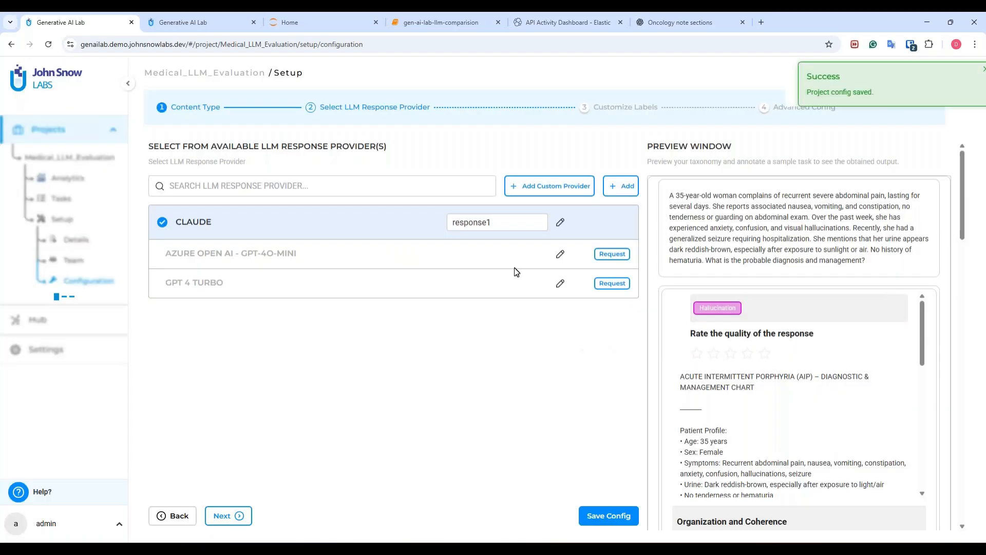
click(61, 198)
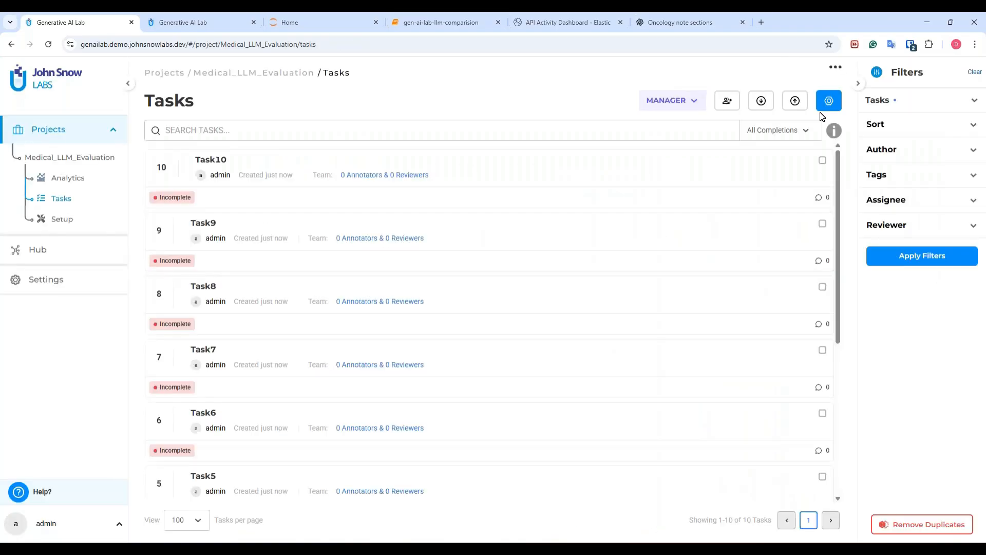
Select Task10, Task9 and Task8 and generate LLM responses for all three.
click(827, 103)
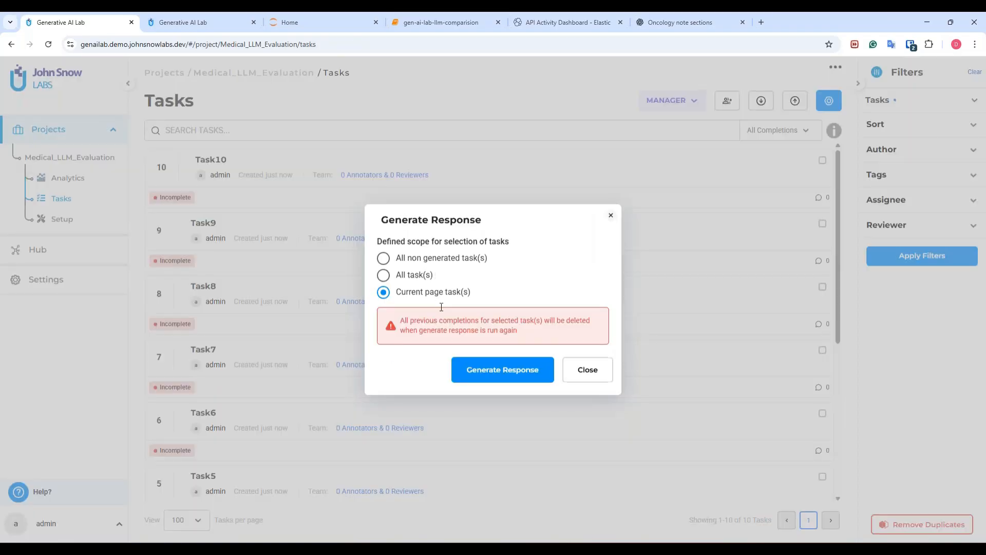
click(570, 369)
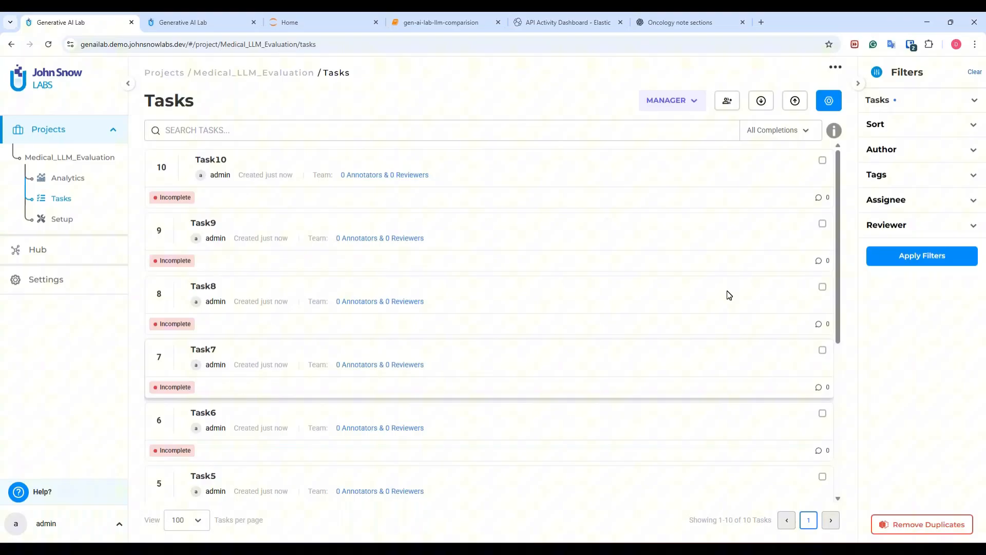
click(822, 161)
click(822, 223)
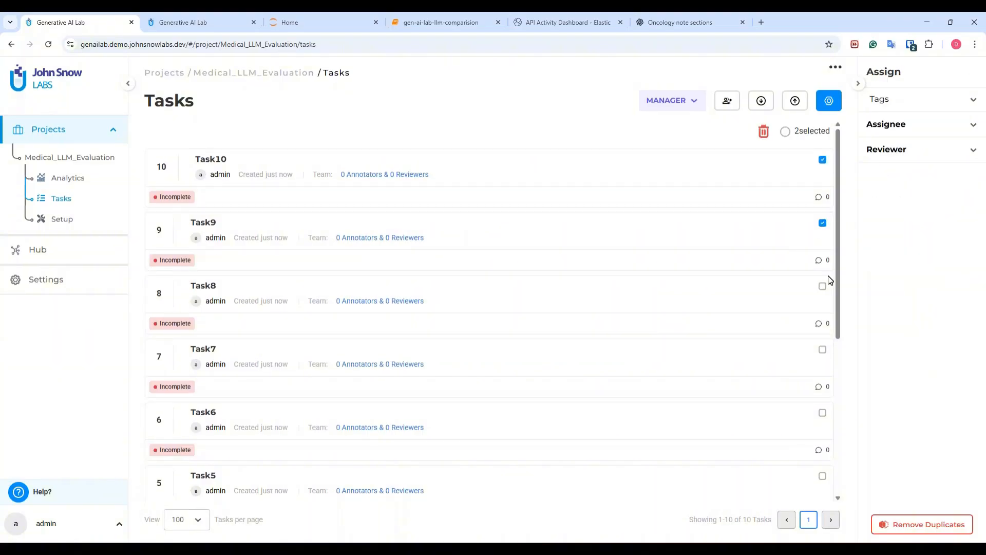
click(822, 287)
click(828, 101)
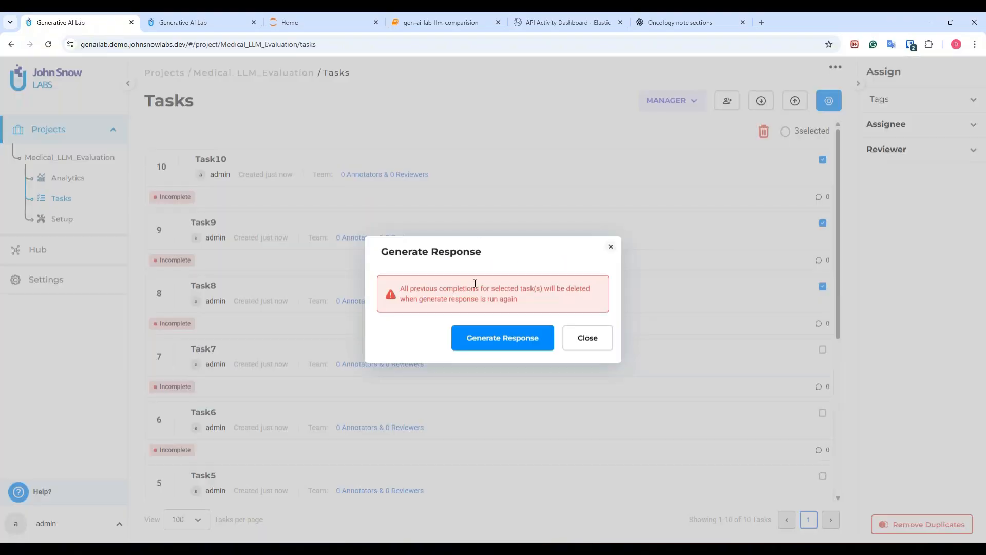
click(514, 347)
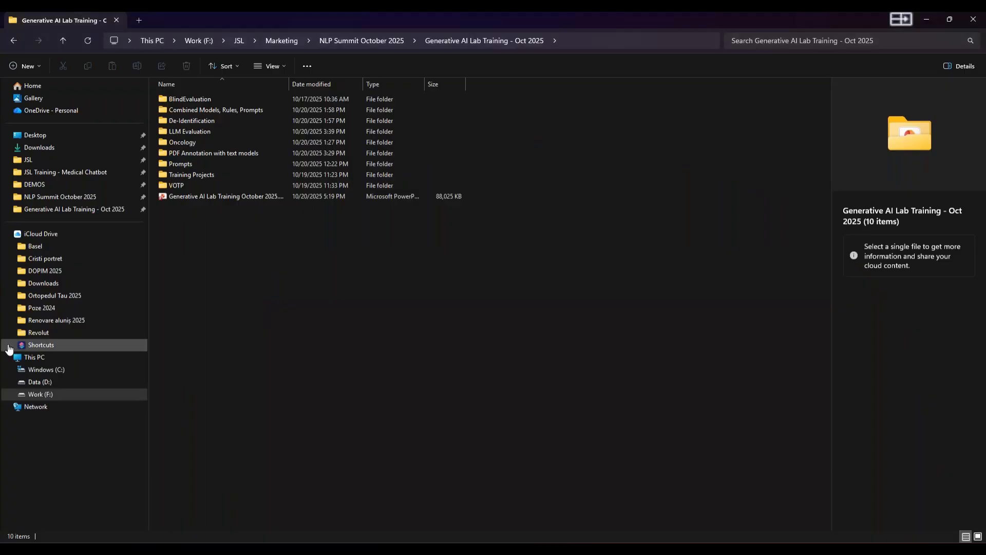
Open 10_prompt_examples.csv in Excel from the LLM Evaluation folder.
double_click(211, 131)
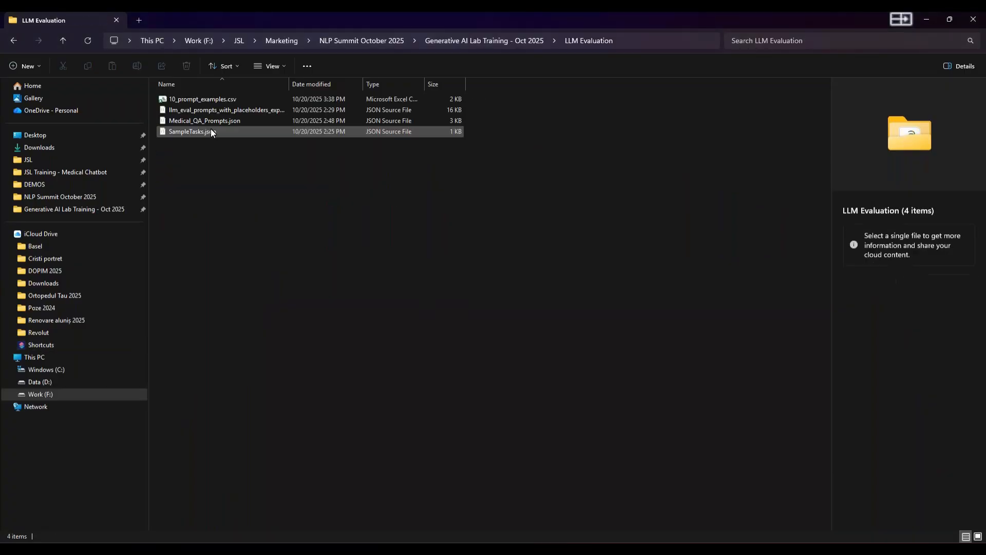
double_click(219, 101)
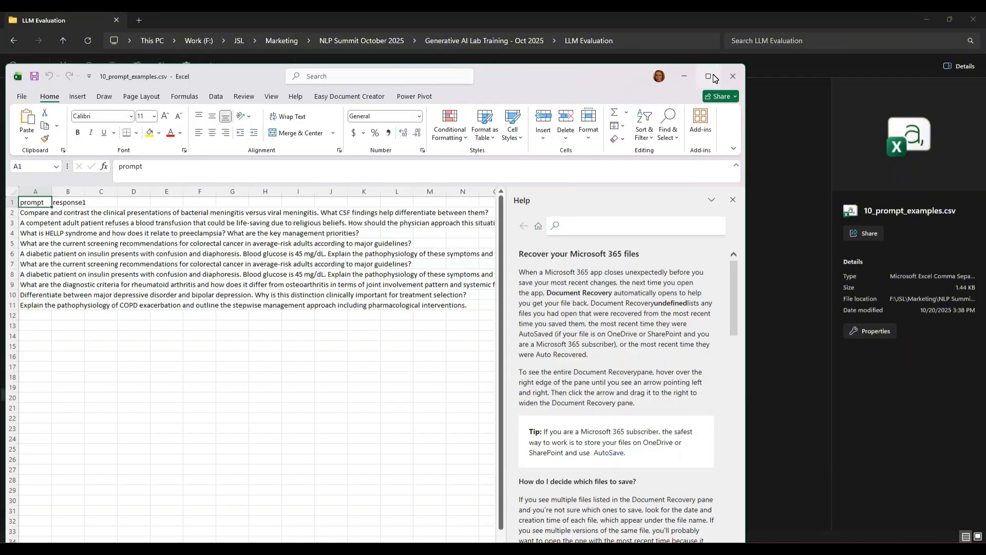
Review the prompts in column A and the response1 column, then close Excel without saving.
click(709, 76)
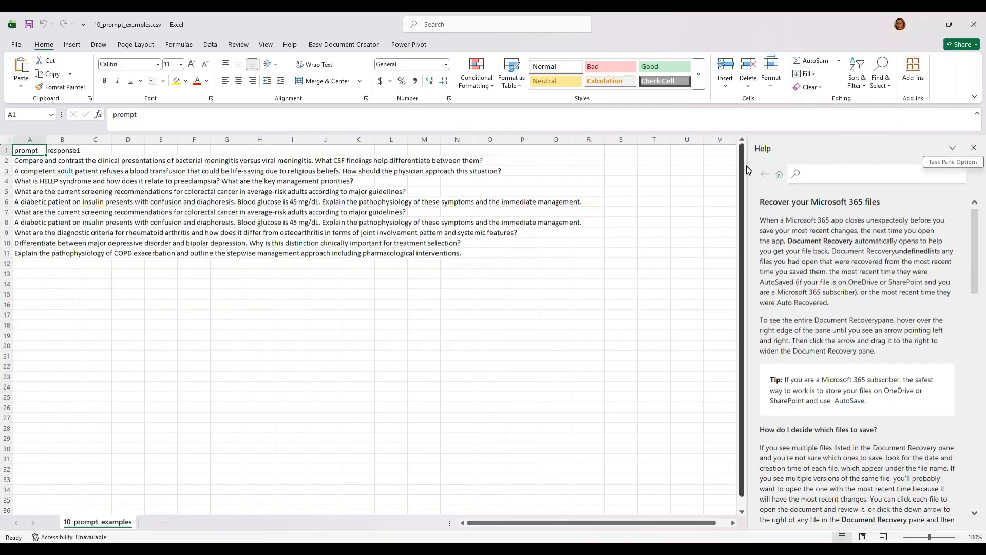
drag(747, 169, 781, 168)
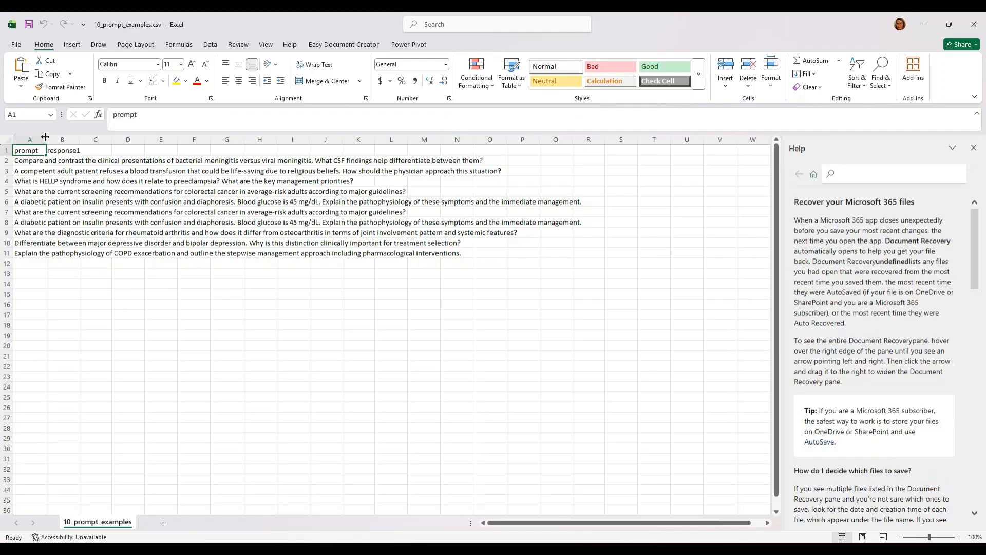
drag(45, 136, 268, 137)
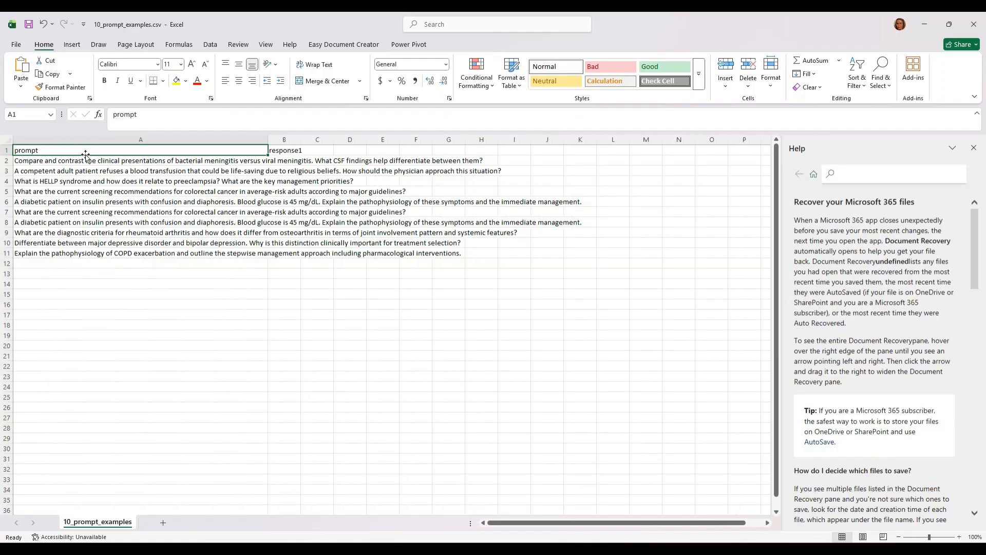
key(Down)
key(Down)
key(Down)
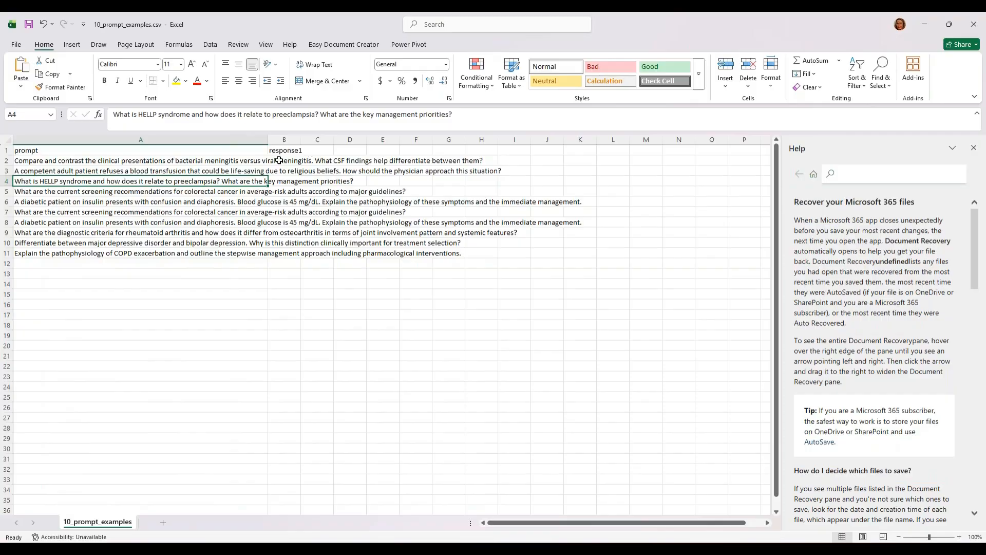
click(279, 161)
key(Down)
key(Down)
key(Down)
key(Down)
key(Down)
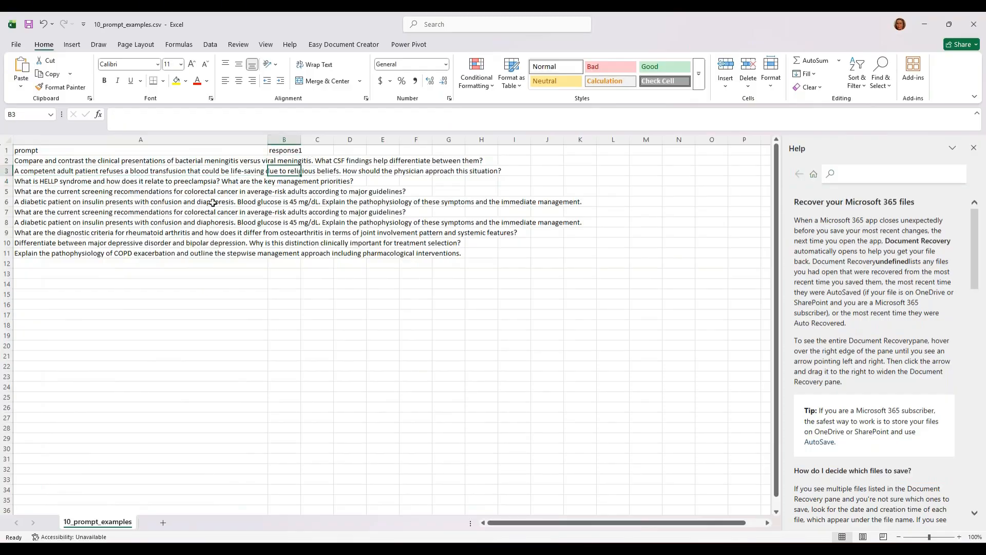
click(284, 155)
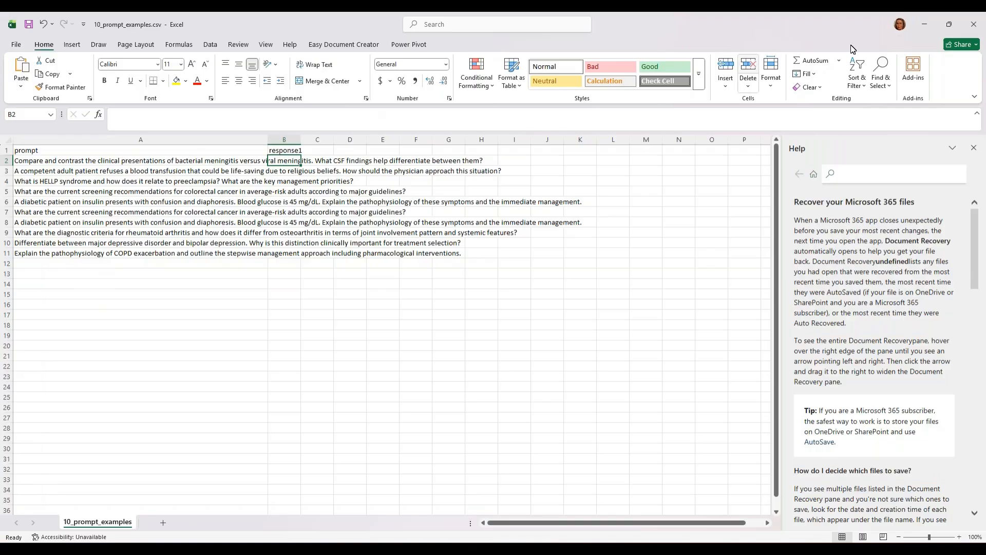
click(973, 21)
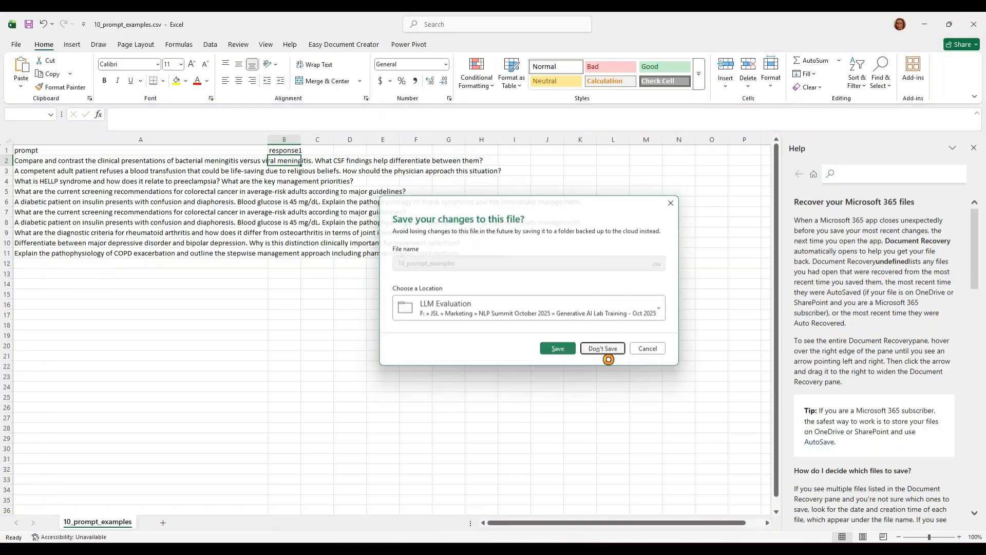
click(602, 349)
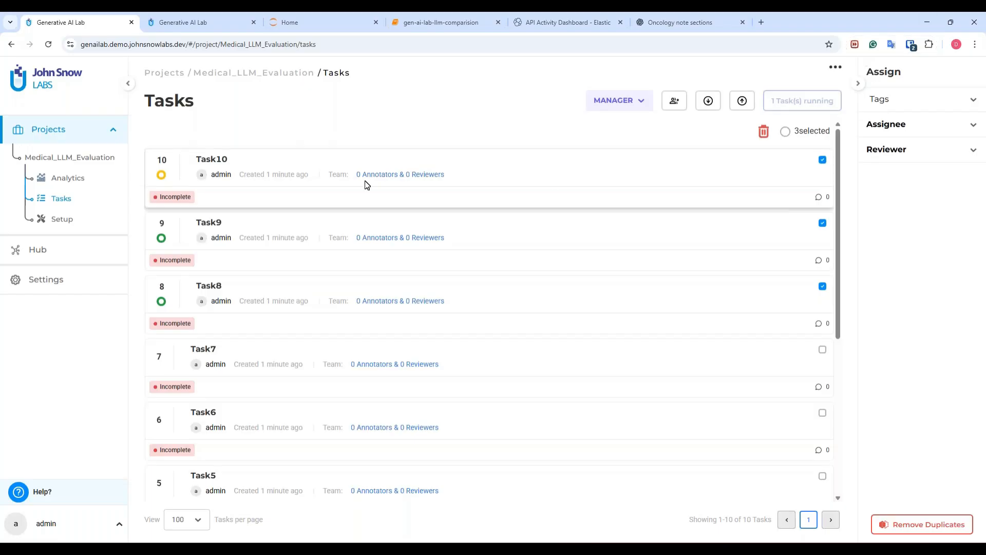
Open task 8 and give its response a four-star rating.
click(203, 286)
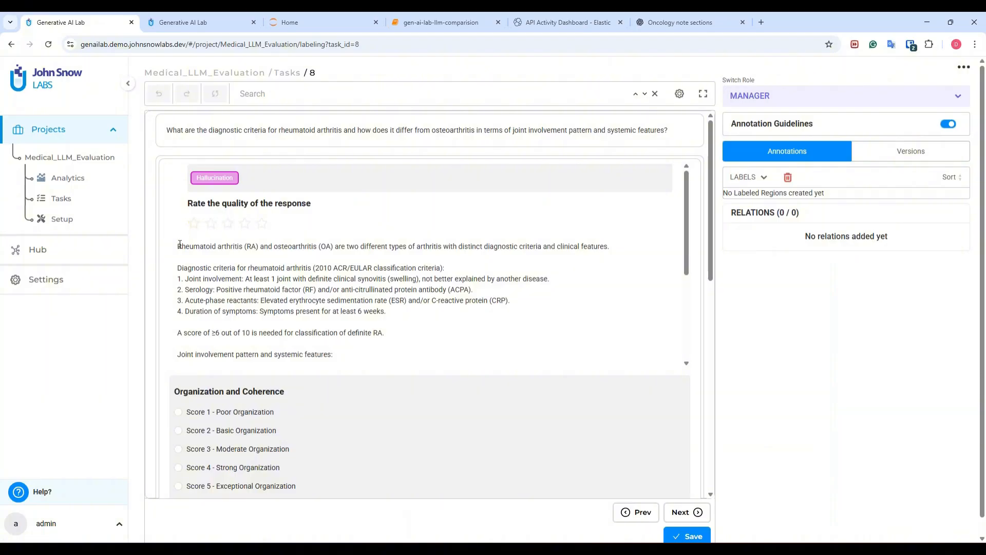
drag(177, 246, 423, 342)
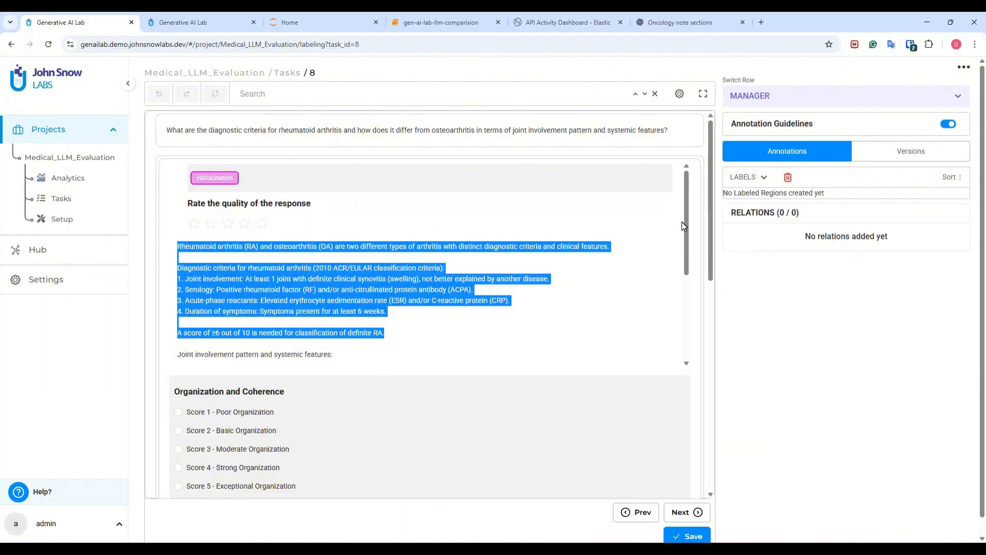
mouse_move(658, 211)
mouse_down()
mouse_move(658, 275)
mouse_move(657, 209)
mouse_up()
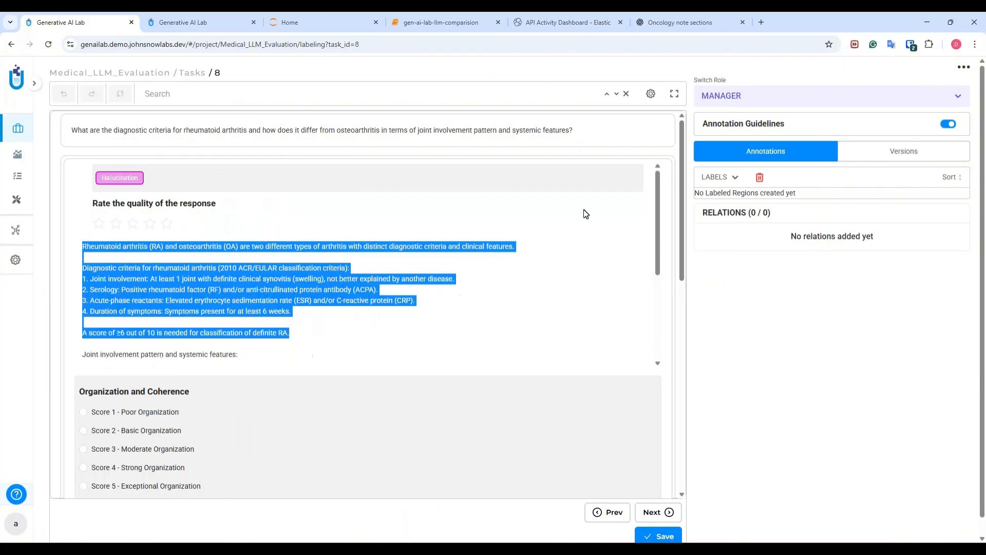
click(584, 210)
click(149, 223)
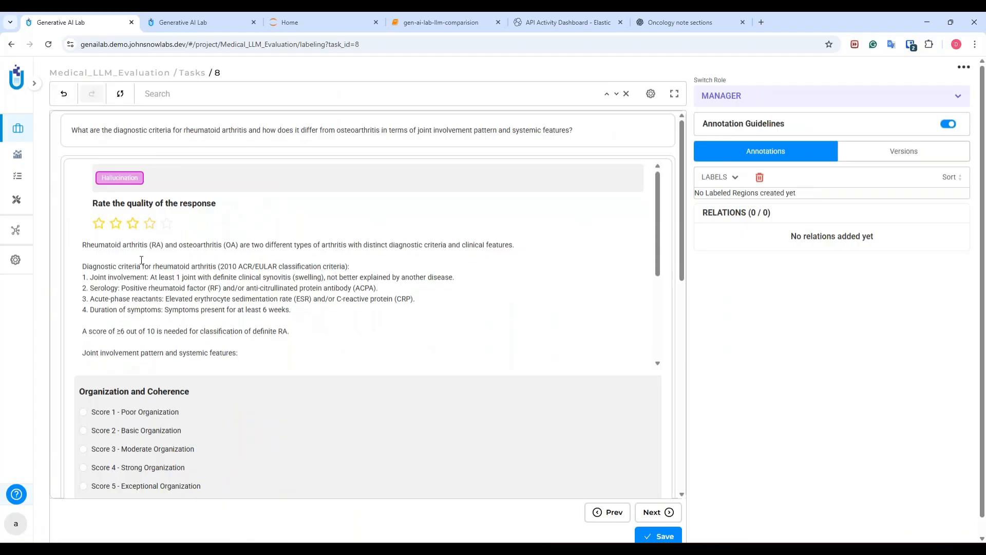
Score Organization and Coherence as 4 and Coverage as 3.
scroll(148, 282, down, 10)
scroll(158, 335, down, 1)
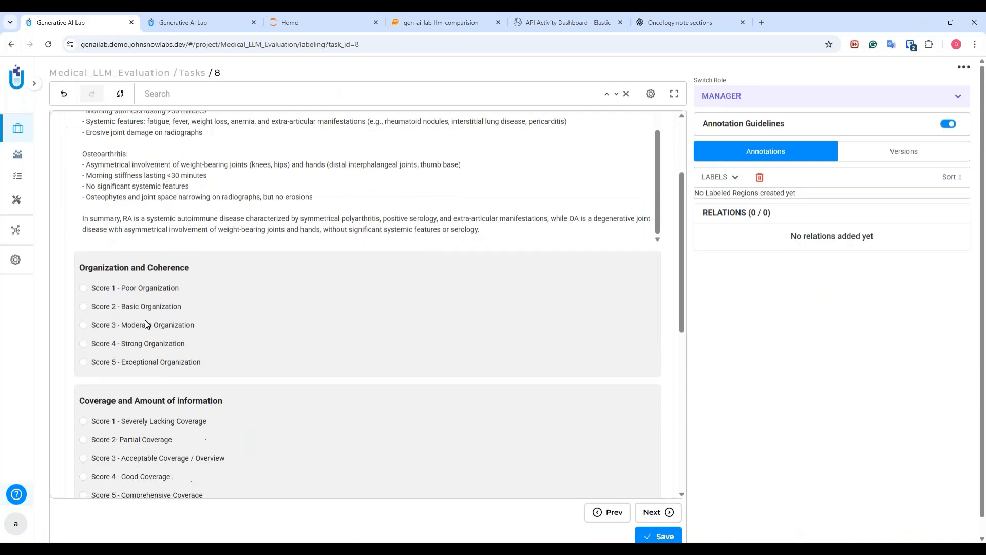
click(131, 333)
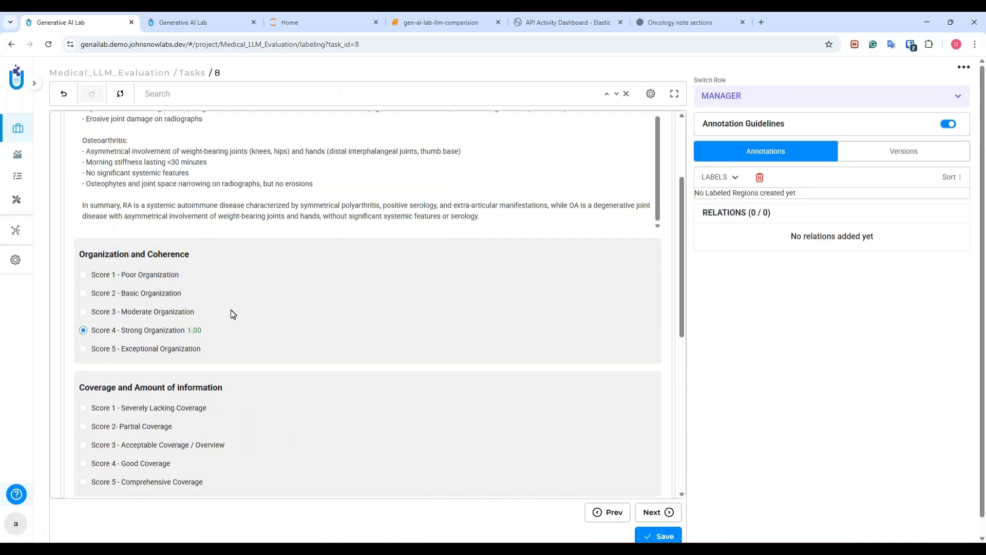
scroll(216, 202, up, 2)
scroll(206, 216, down, 2)
scroll(143, 390, down, 2)
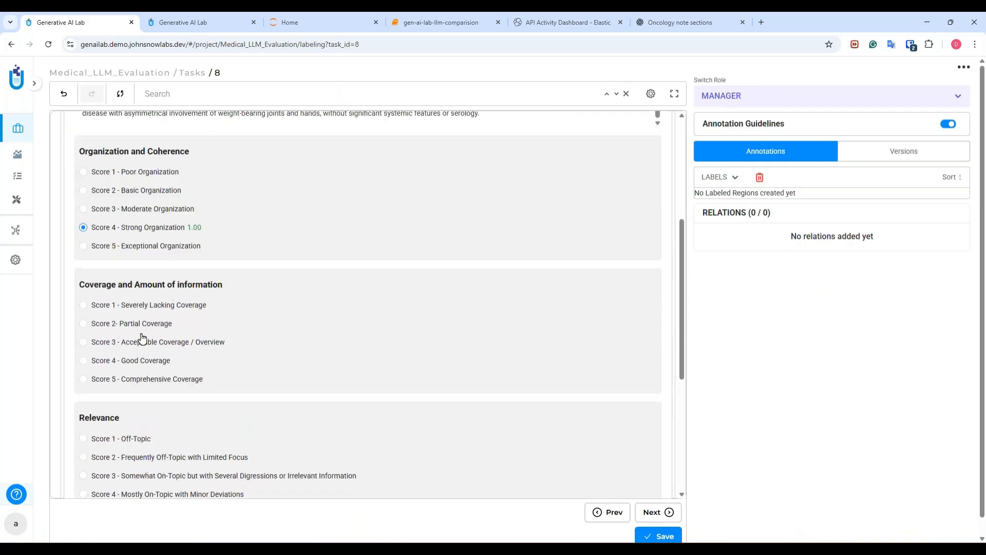
click(142, 348)
Score Relevance as 4 and Overall Helpfulness as 2.
scroll(241, 319, down, 4)
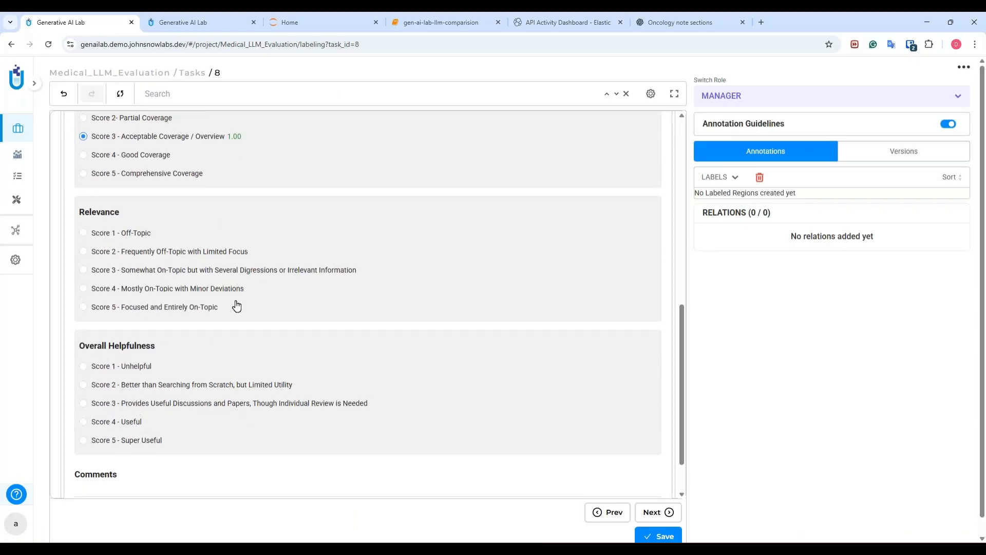
click(166, 289)
scroll(289, 311, down, 1)
scroll(289, 311, down, 1)
click(132, 327)
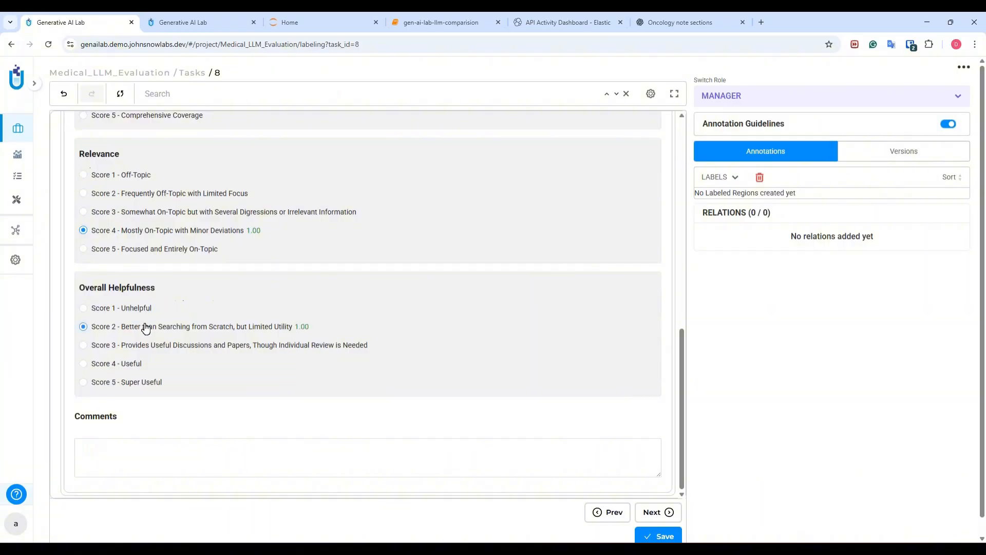
drag(683, 359, 699, 162)
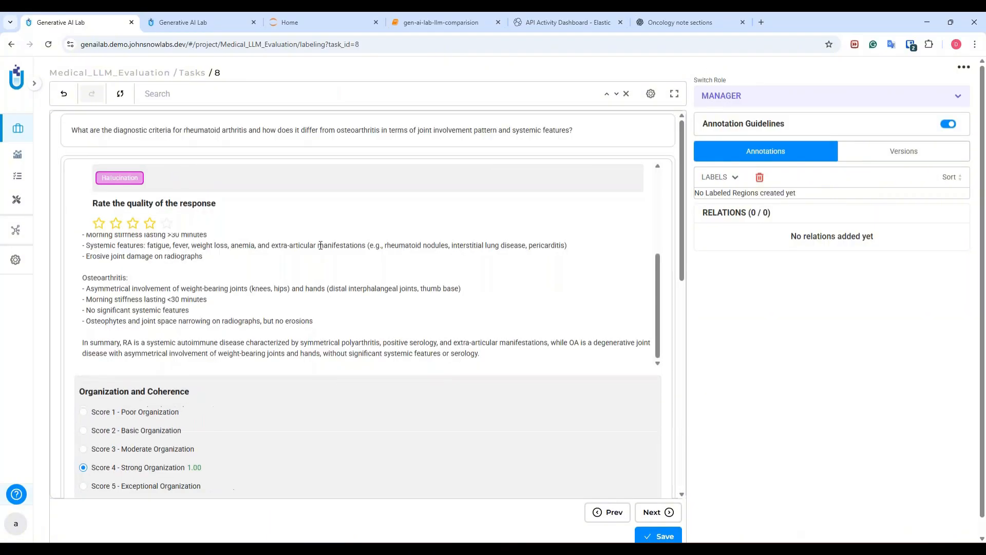
Label the text after '1. Joint involvement:' in task 8's response as Hallucination.
scroll(321, 246, down, 1)
scroll(133, 241, up, 5)
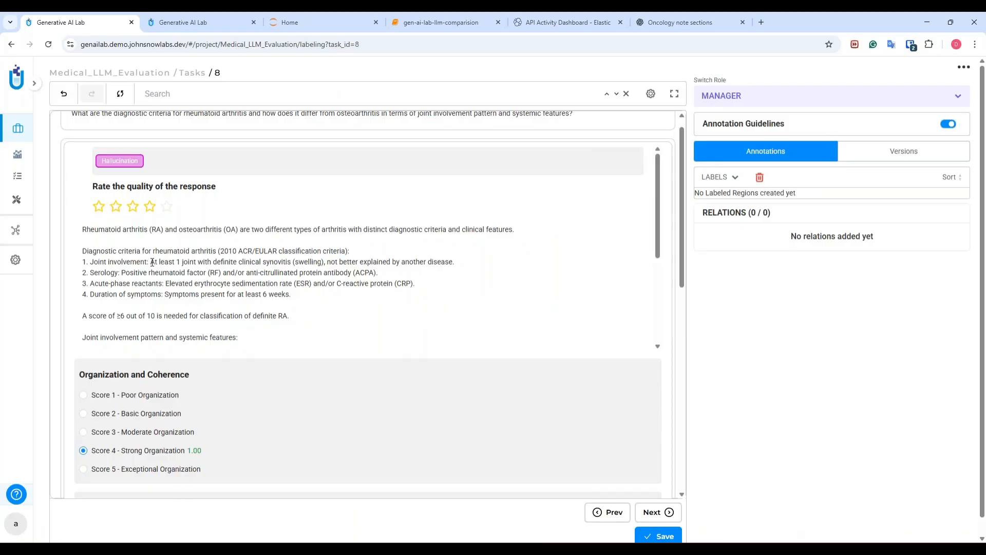
drag(151, 263, 463, 261)
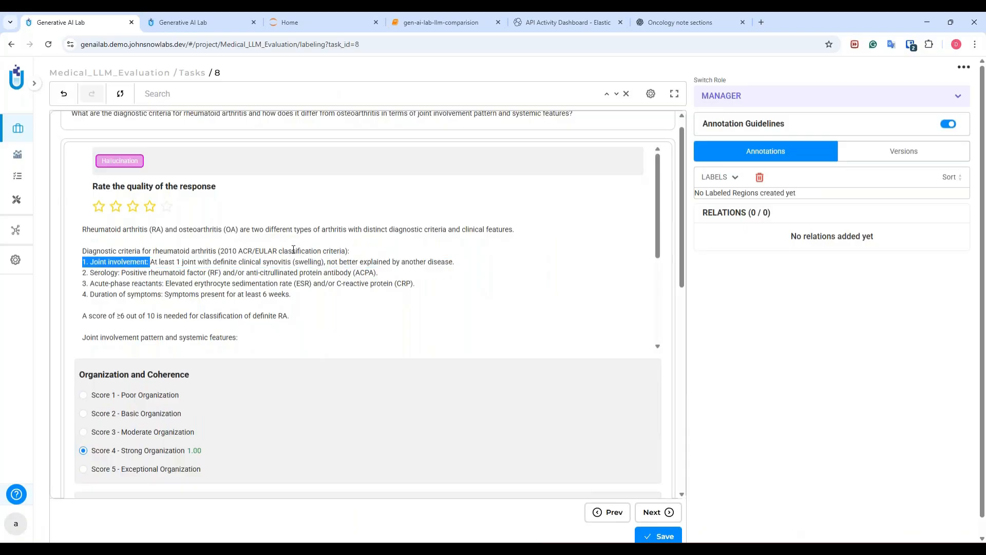
click(193, 265)
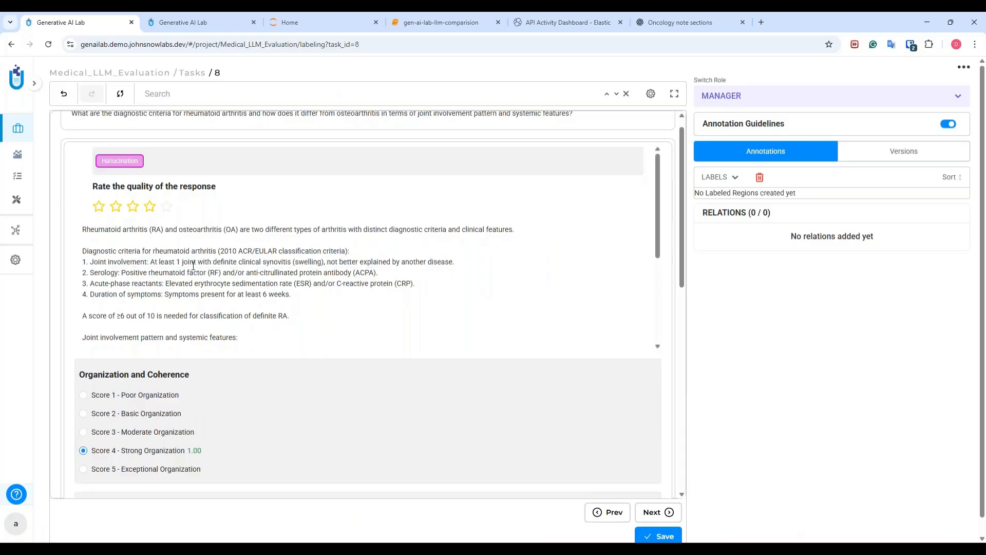
click(126, 162)
mouse_move(153, 261)
mouse_down()
mouse_move(434, 276)
mouse_move(462, 263)
mouse_up()
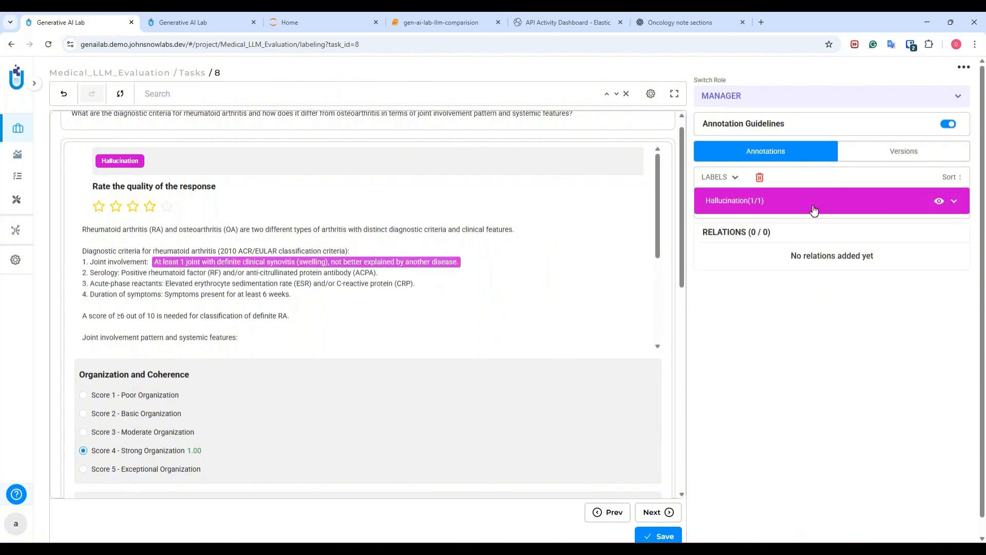
scroll(455, 334, down, 3)
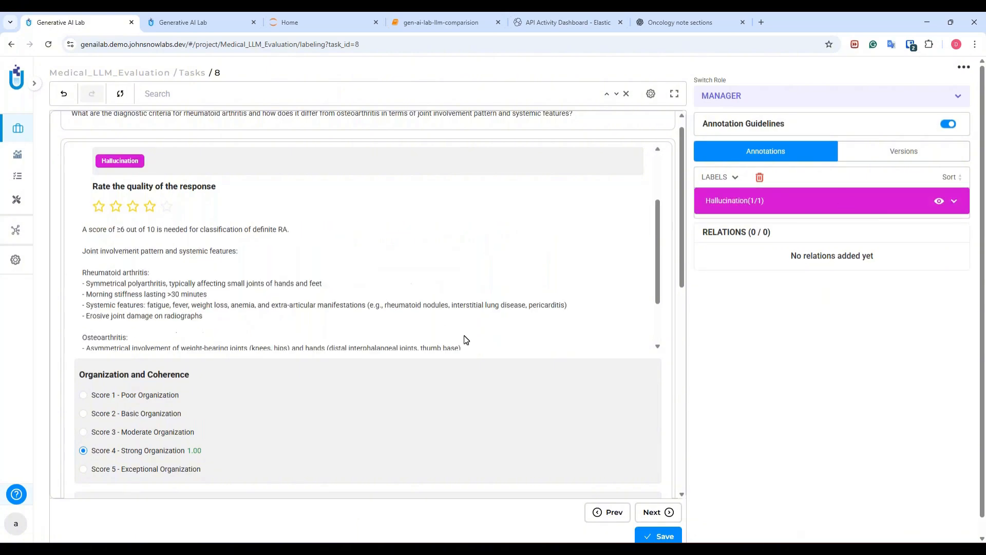
scroll(464, 337, up, 3)
drag(680, 218, 683, 249)
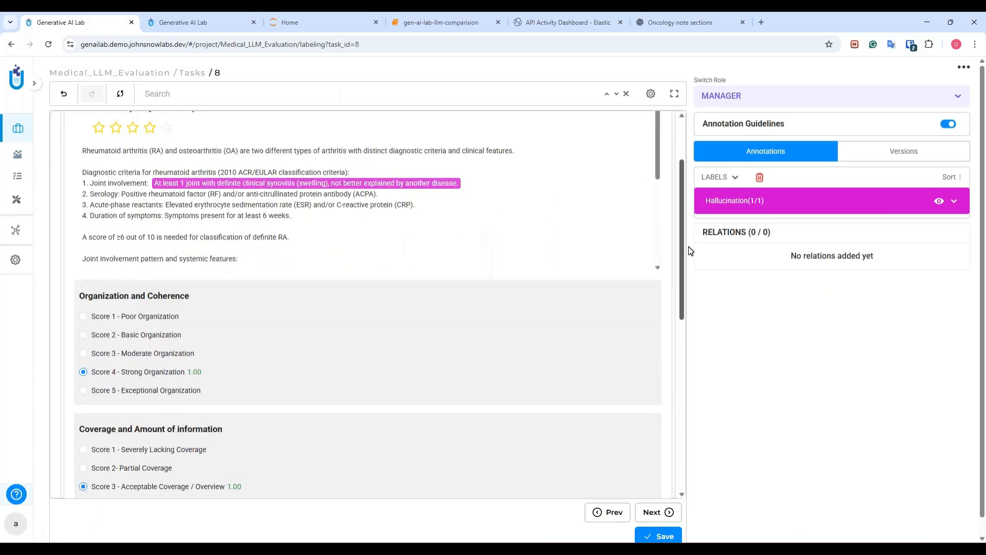
drag(657, 162, 659, 244)
Save and submit task 8's evaluation, then return to the Medical_LLM_Evaluation Tasks page.
click(655, 535)
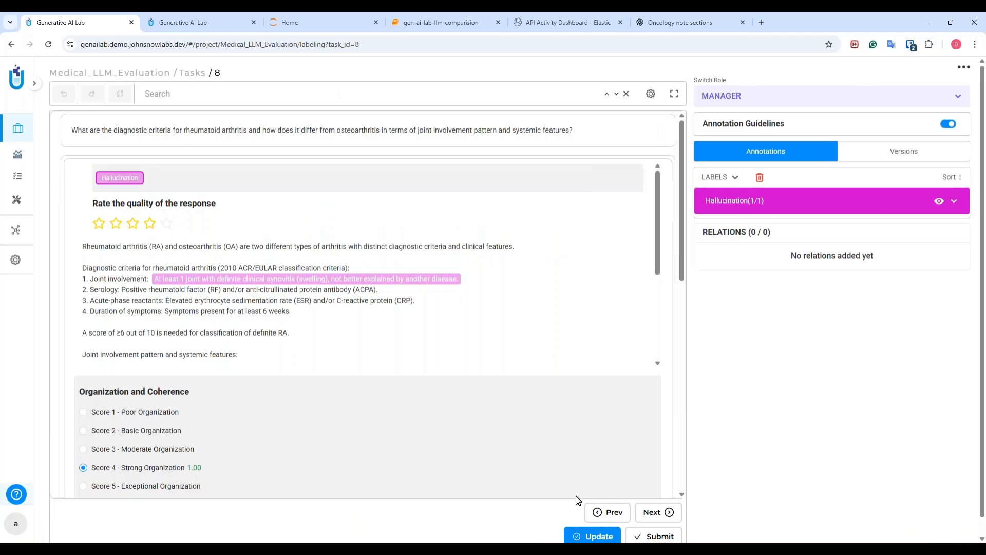
click(655, 535)
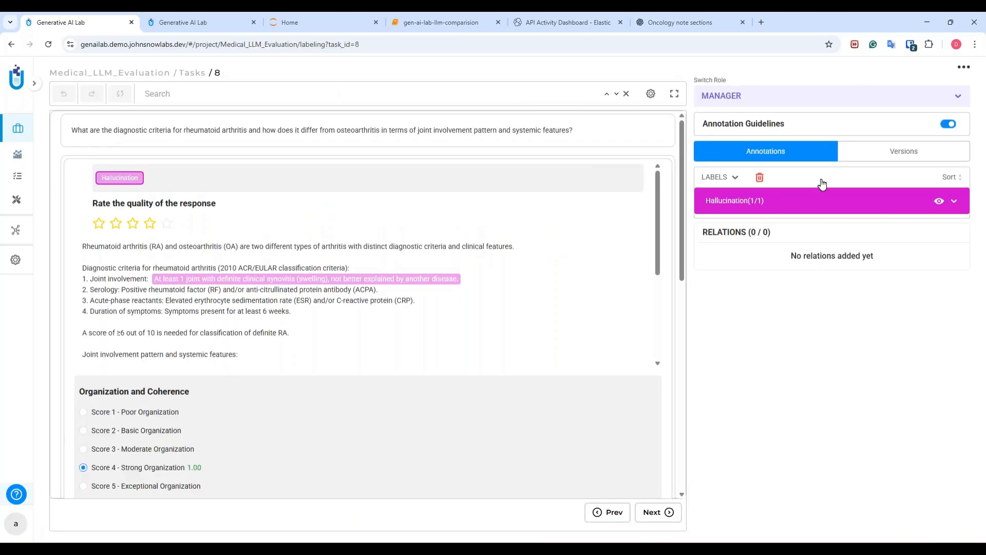
click(193, 73)
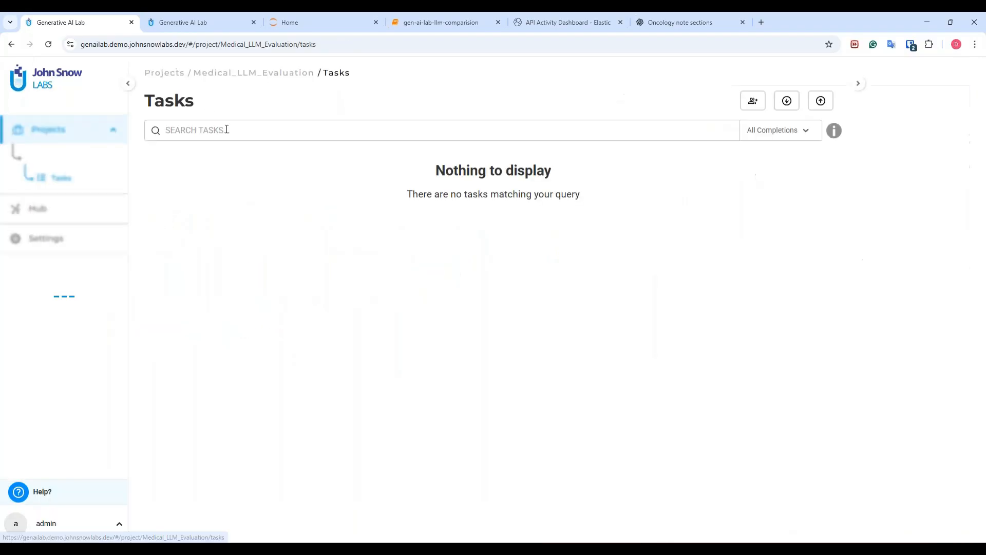